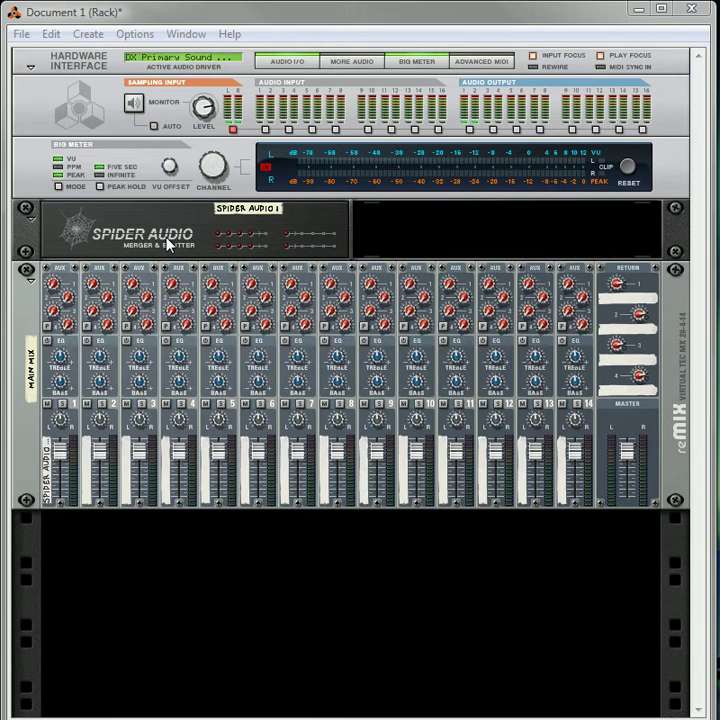
# - Flip the rack to its rear view to reveal the Spider Audio and mixer cabling
pyautogui.press('Tab')
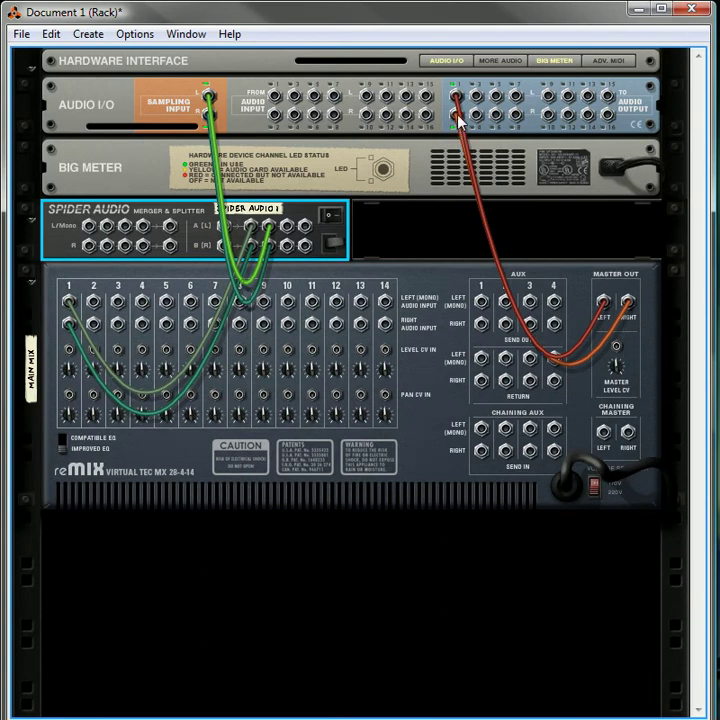
# - Re-patch the sampling input into Spider Audio, splitting it to the Audio I/O outputs and mixer channel 8
pyautogui.moveTo(457, 124); pyautogui.dragTo(224, 246)
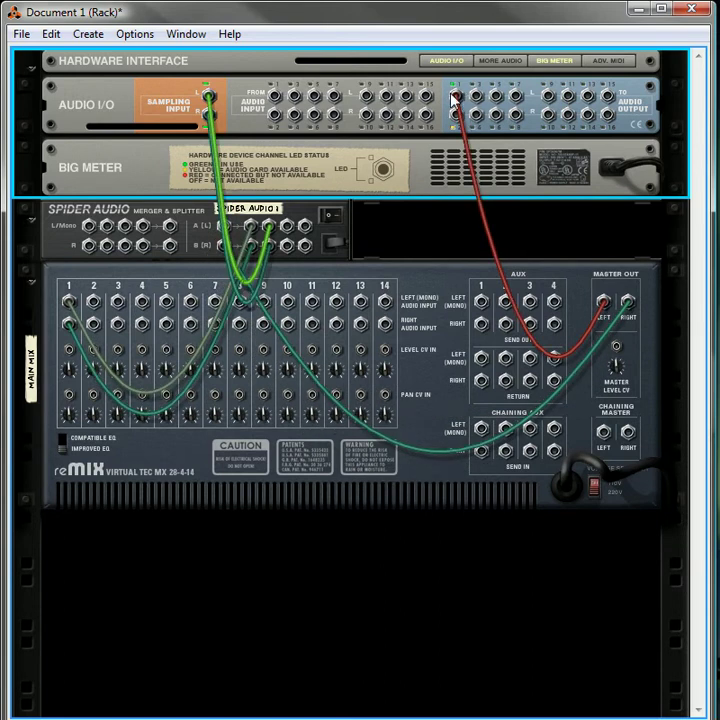
pyautogui.moveTo(455, 97); pyautogui.dragTo(262, 235)
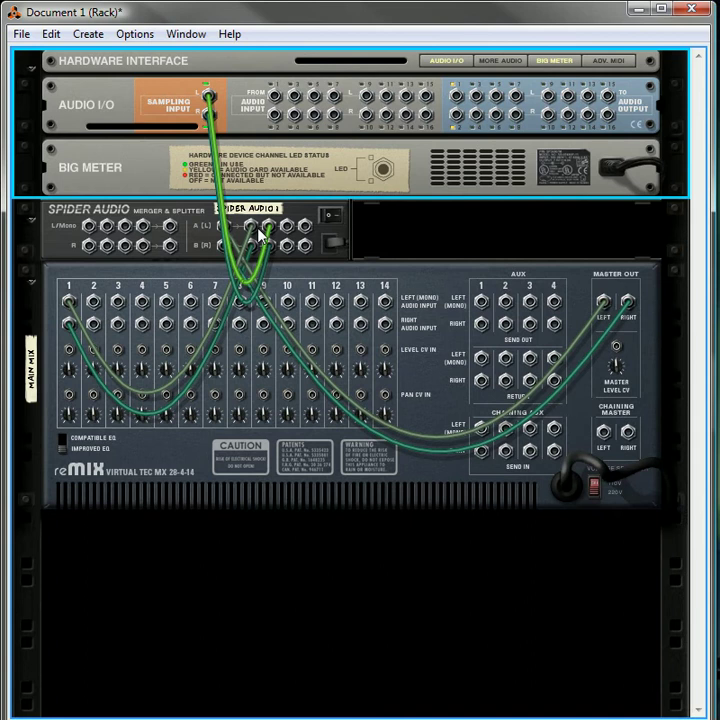
pyautogui.moveTo(68, 296); pyautogui.dragTo(278, 262)
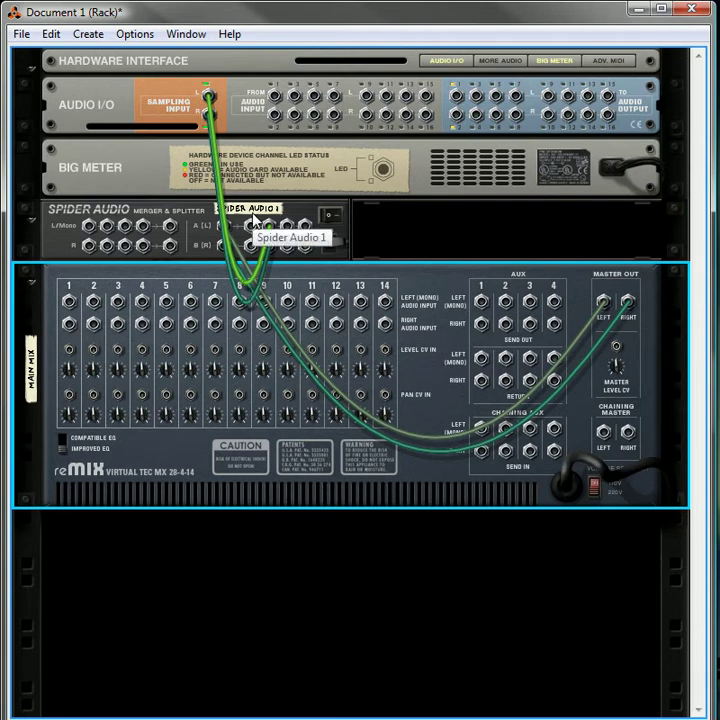
pyautogui.click(255, 228)
pyautogui.moveTo(255, 228); pyautogui.dragTo(455, 97)
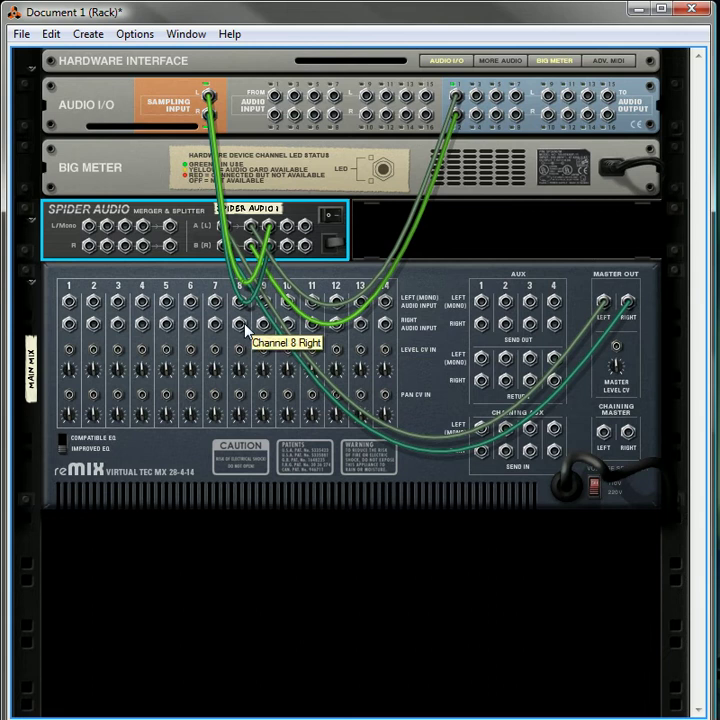
# - Flip the rack to the front, add an NN-XT Advanced Sampler, and unfold its remote editor
pyautogui.press('Tab')
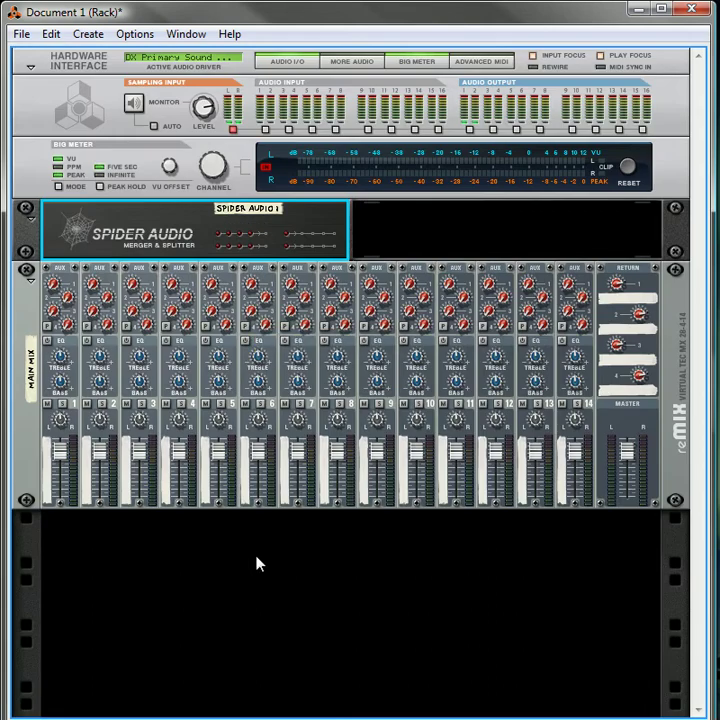
pyautogui.rightClick(257, 546)
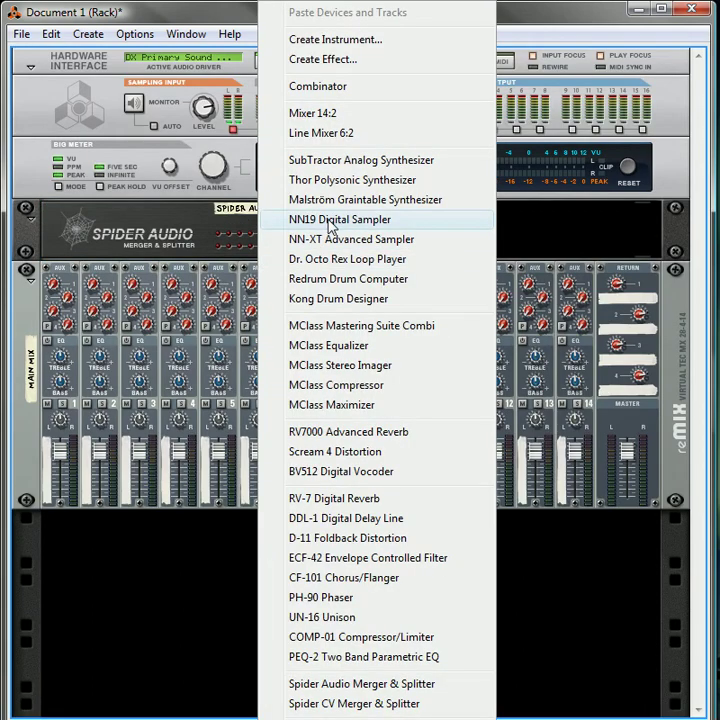
pyautogui.click(342, 242)
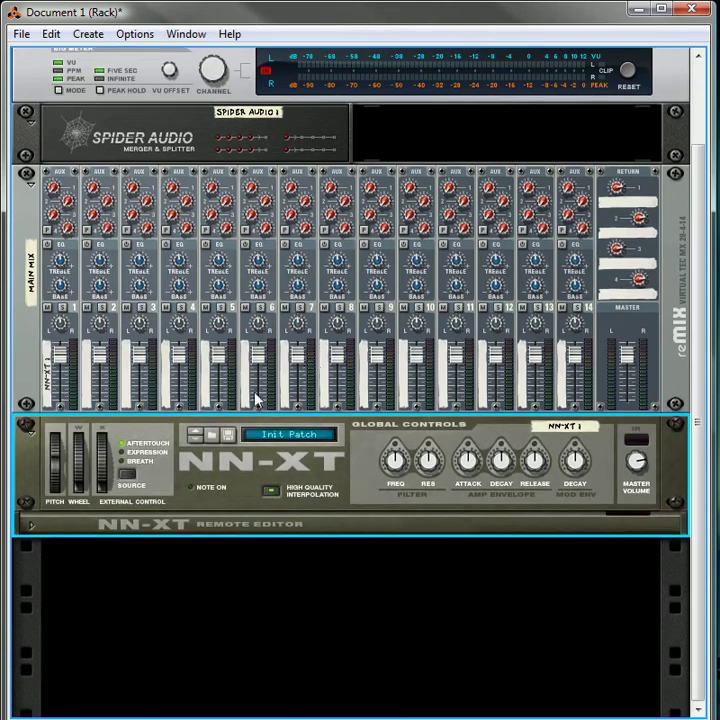
pyautogui.click(30, 525)
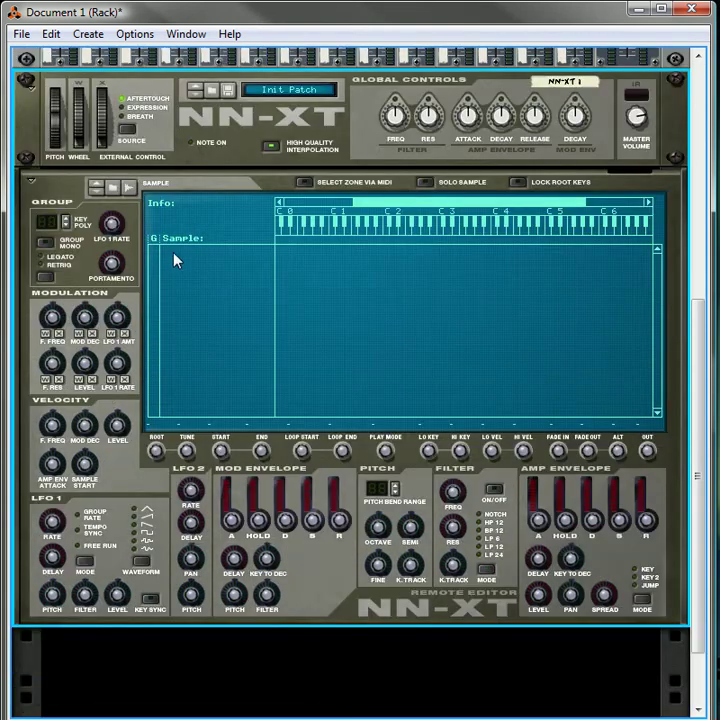
# - Audition and load the vl-tone20041206 patch into the NN-XT
pyautogui.click(213, 90)
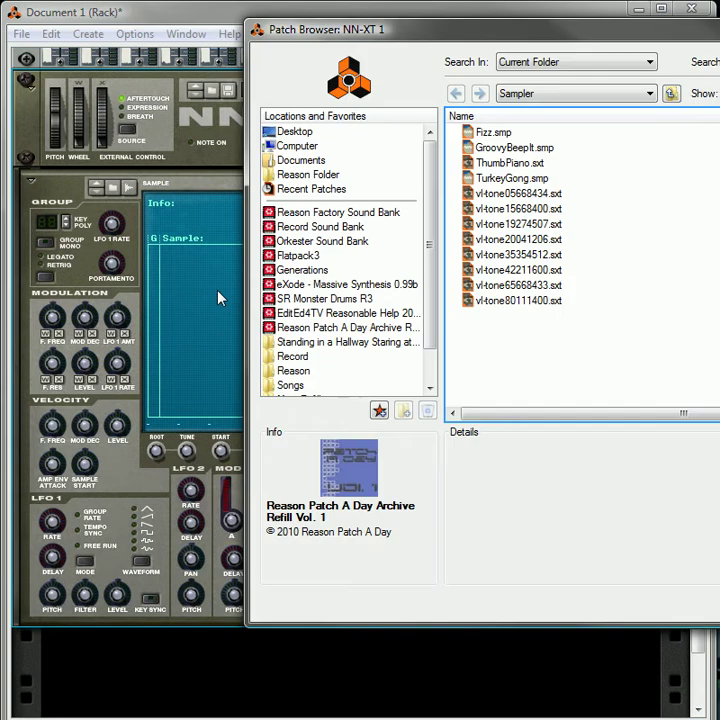
pyautogui.click(492, 241)
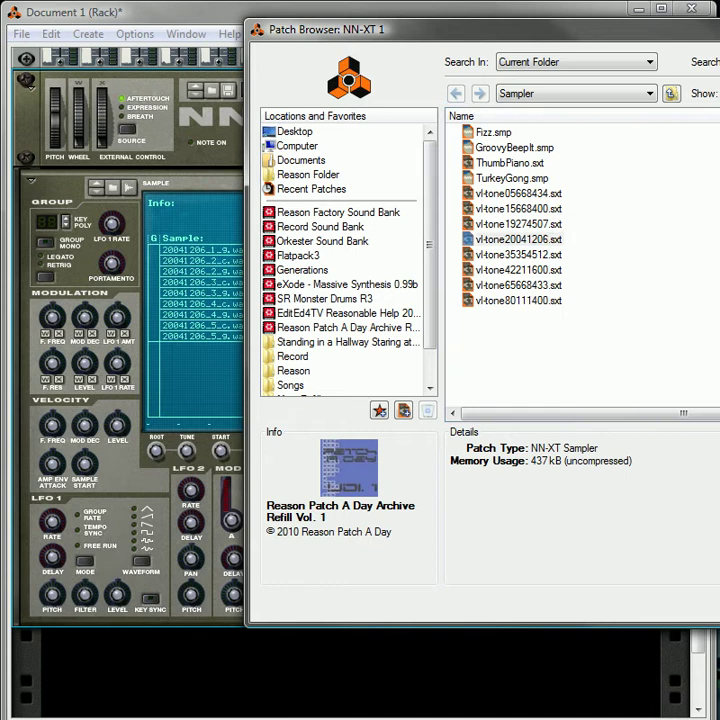
pyautogui.press('Return')
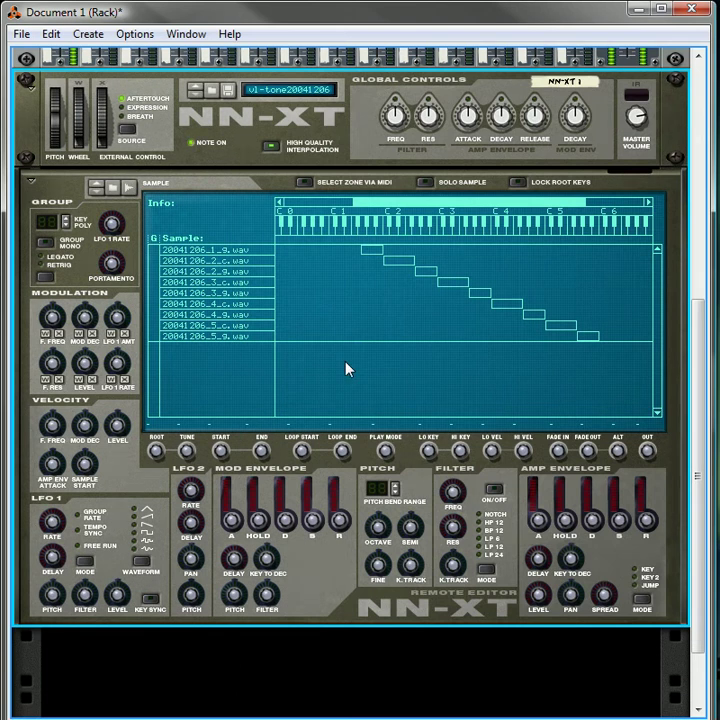
# - Audition the ThumbPiano, TurkeyGong and GroovyBeepIt patches in the patch browser
pyautogui.click(227, 91)
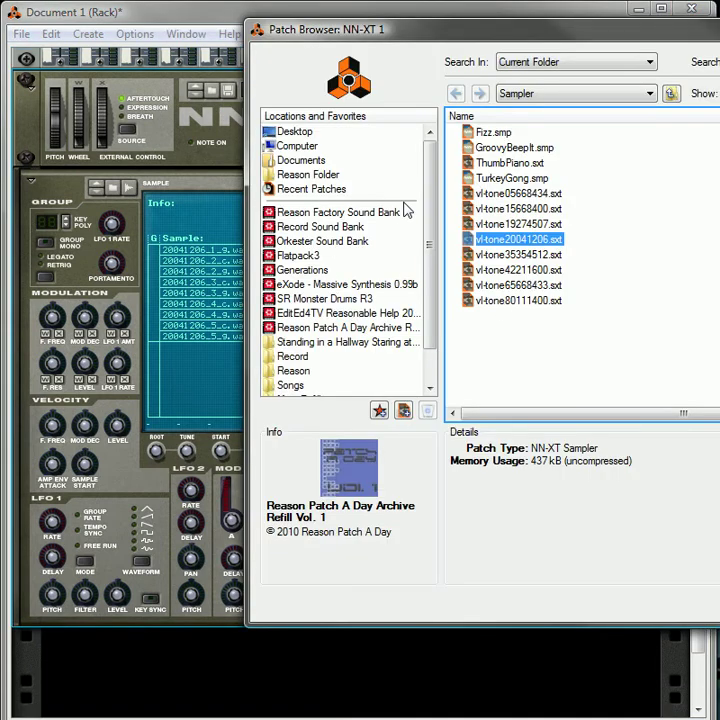
pyautogui.click(504, 163)
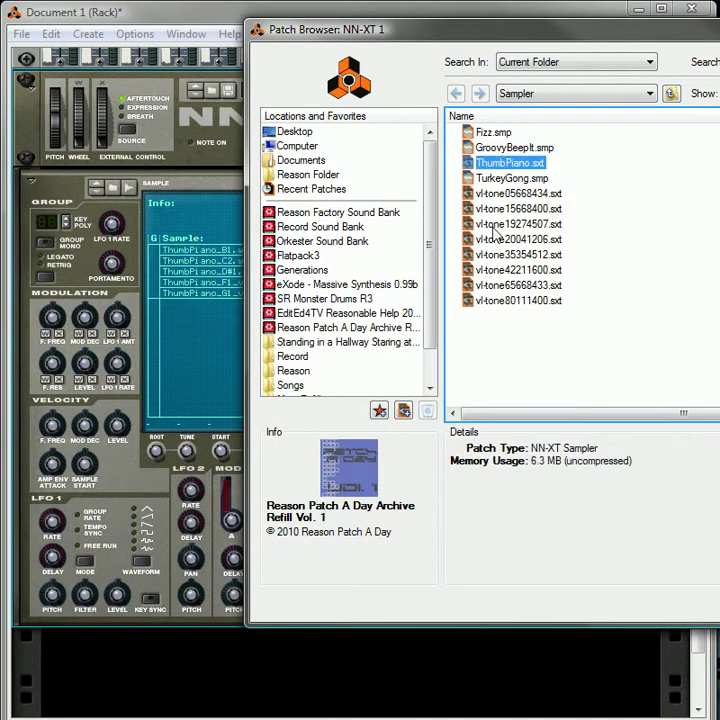
pyautogui.click(500, 179)
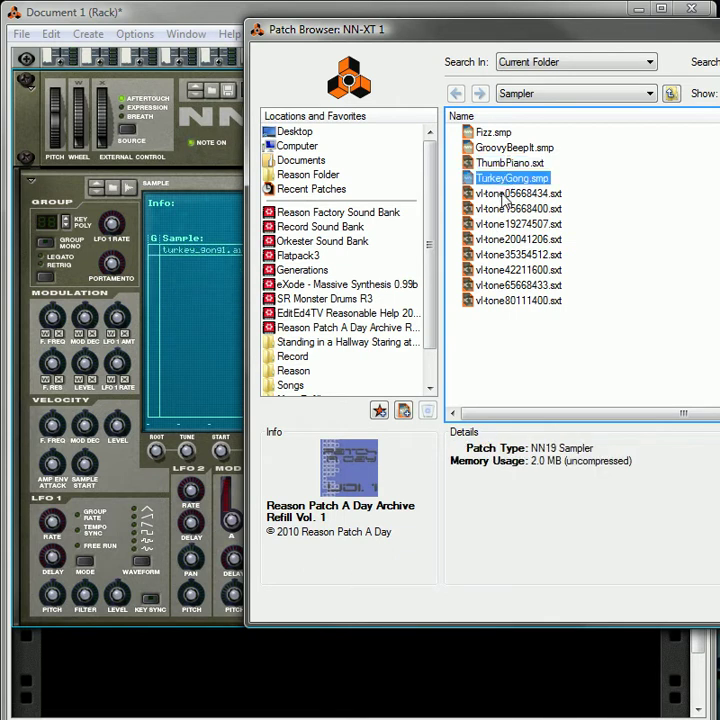
pyautogui.click(489, 149)
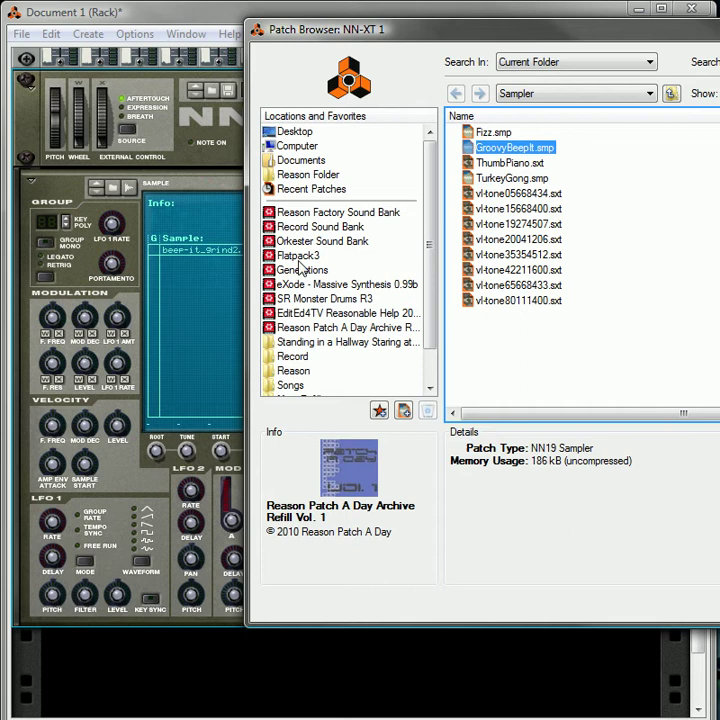
# - Load Synth Arp T from Reason Factory Sound Bank > NN-XT Sampler Patches > Rhythmic
pyautogui.click(327, 213)
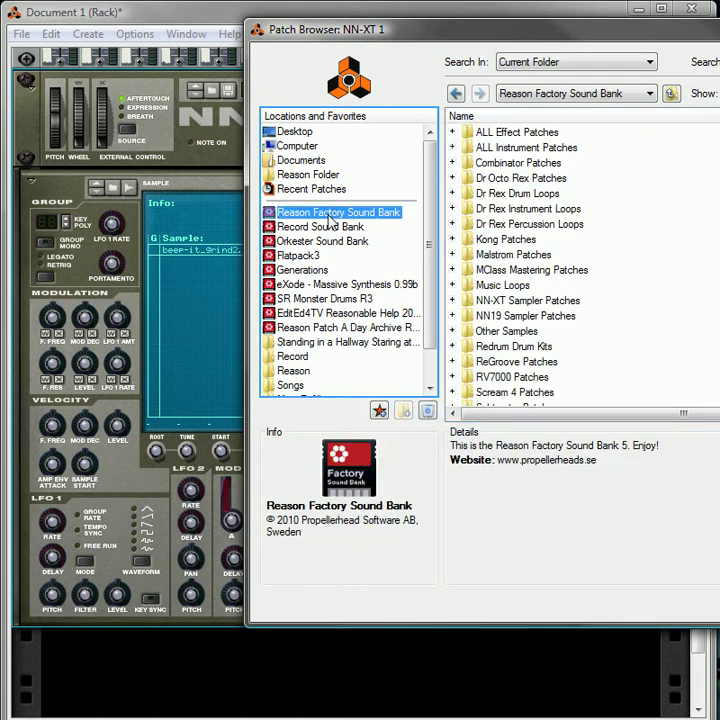
pyautogui.doubleClick(500, 302)
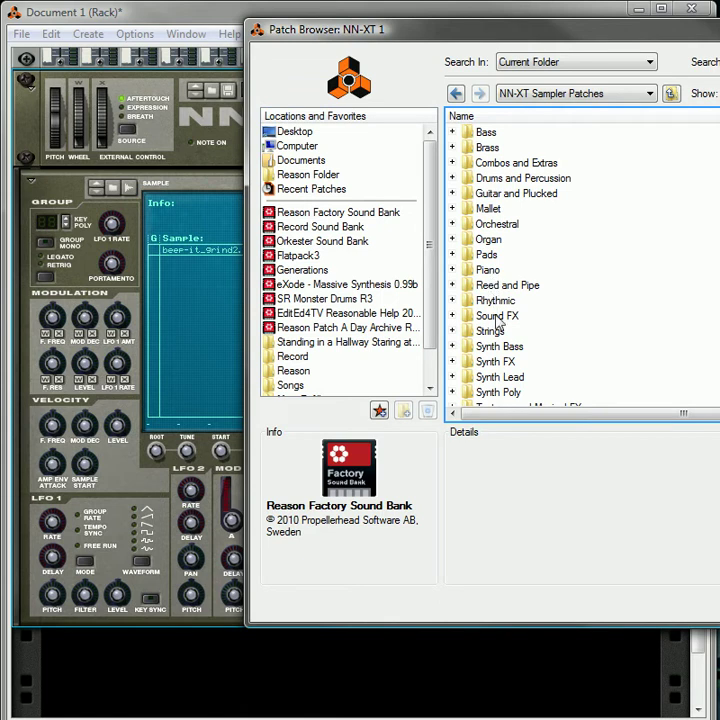
pyautogui.doubleClick(494, 301)
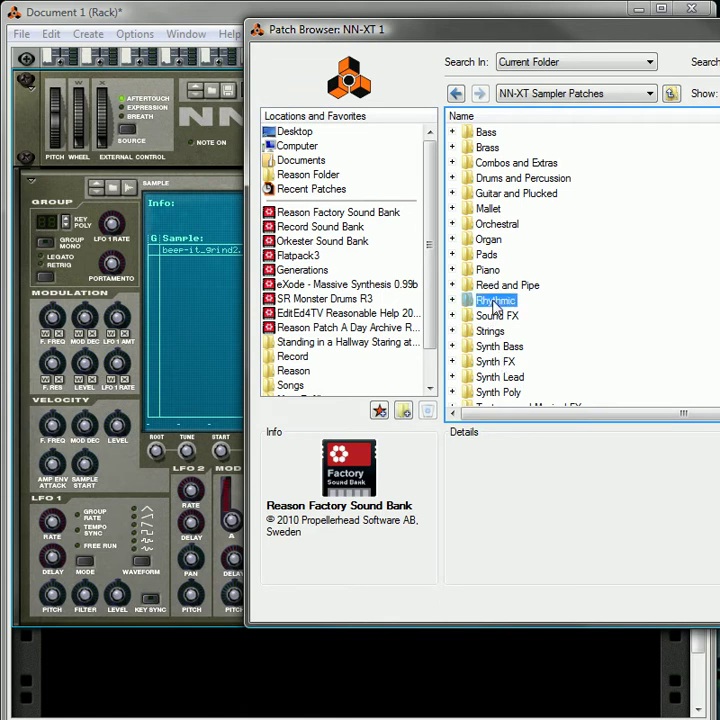
pyautogui.click(501, 149)
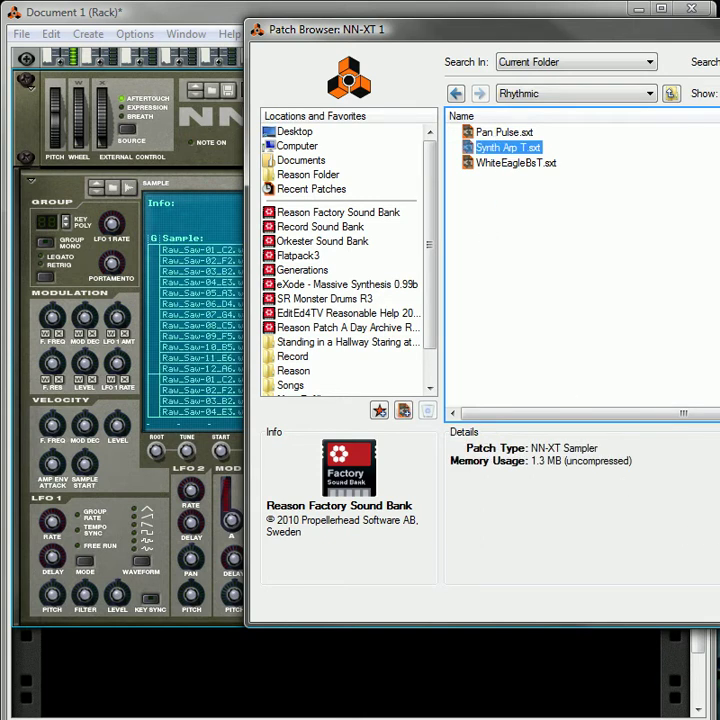
pyautogui.press('Return')
pyautogui.scroll(3, 276, 300)
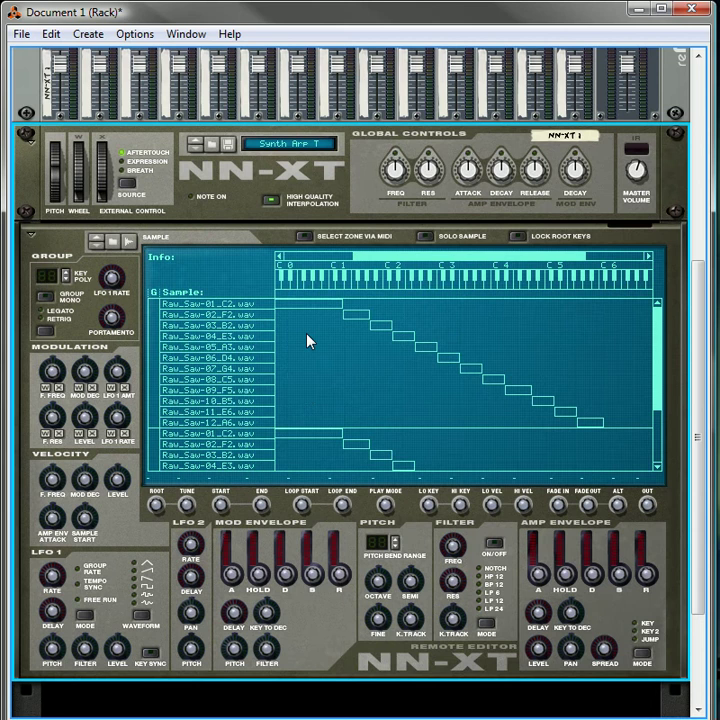
pyautogui.scroll(-3, 308, 340)
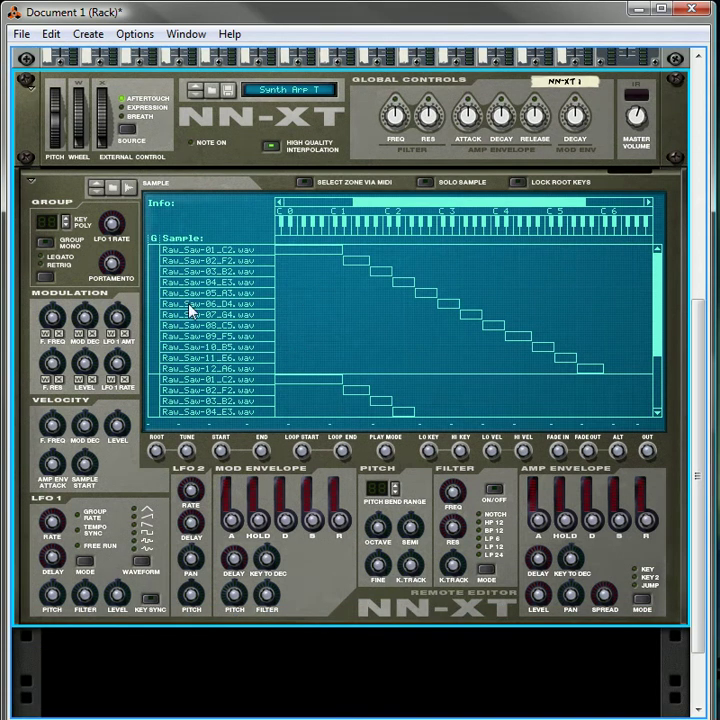
pyautogui.scroll(2, 242, 290)
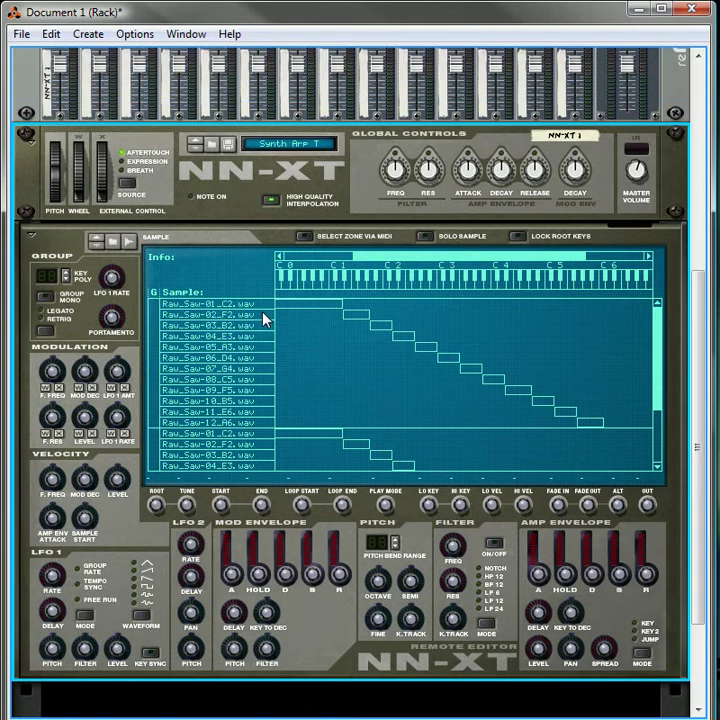
# - Record a new sample into the NN-XT and find Sample 2 at the bottom of the sample list
pyautogui.click(130, 245)
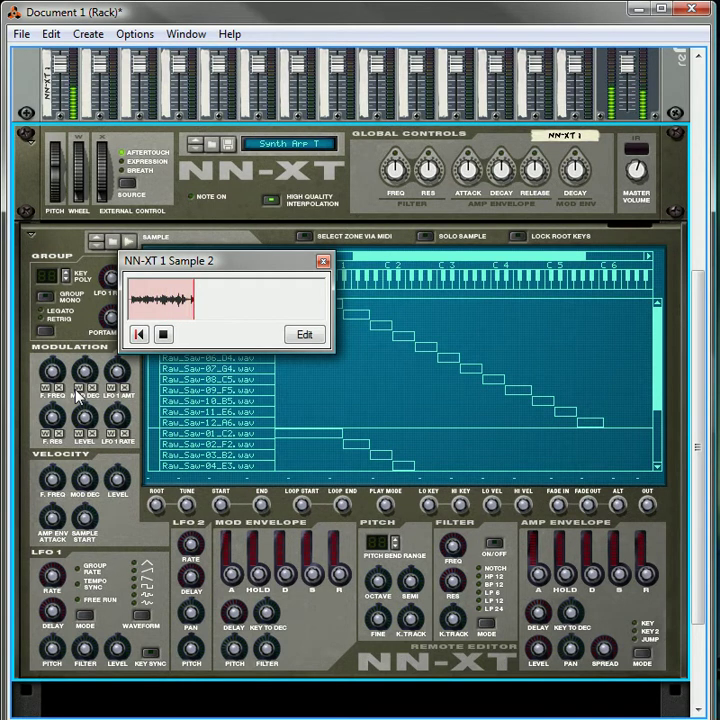
pyautogui.click(164, 337)
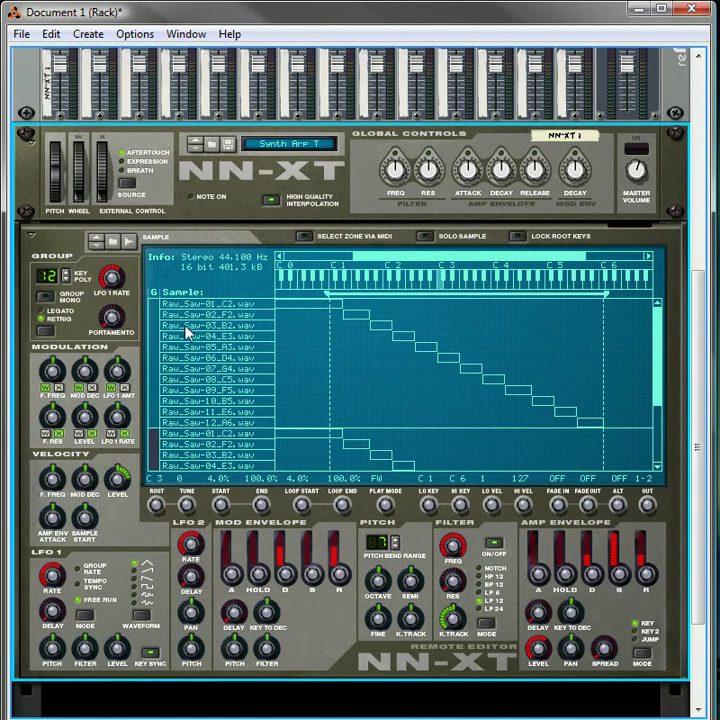
pyautogui.scroll(-3, 600, 305)
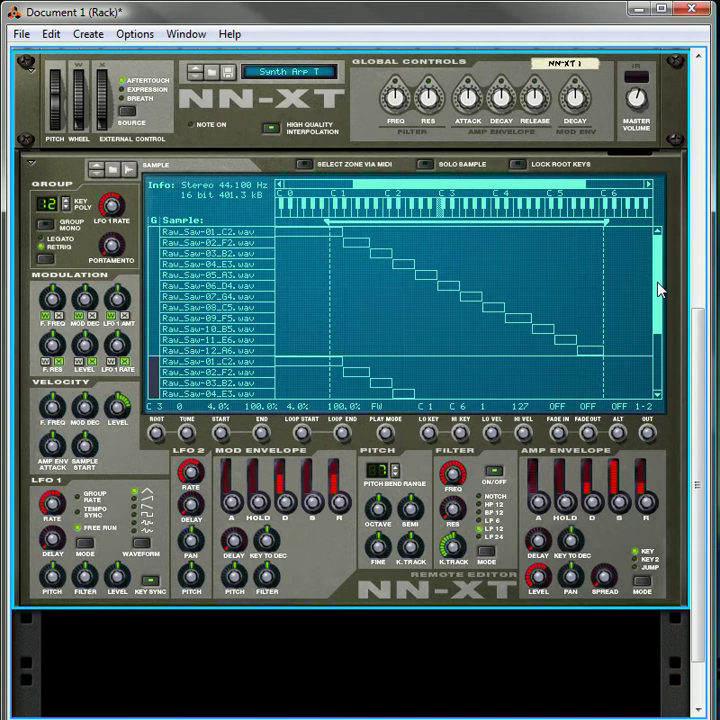
pyautogui.moveTo(659, 290); pyautogui.dragTo(675, 381)
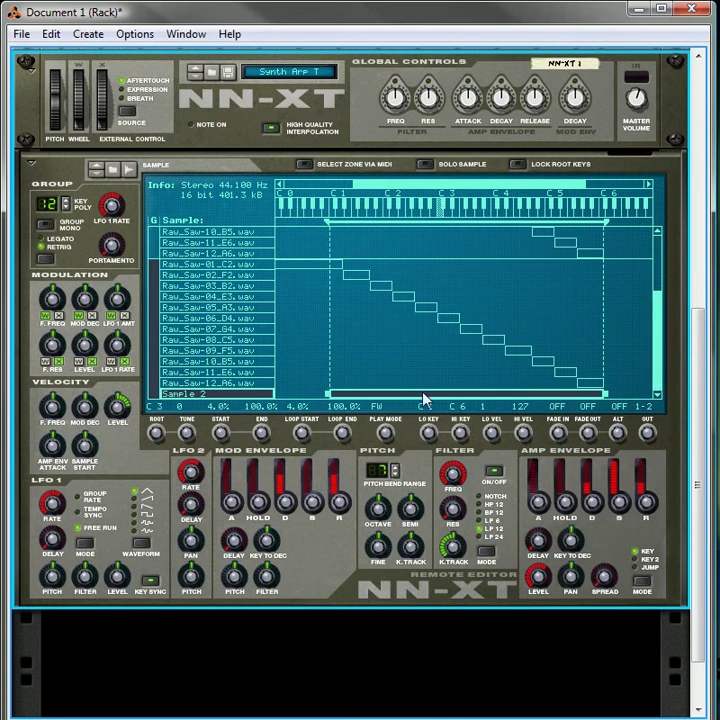
pyautogui.scroll(5, 206, 357)
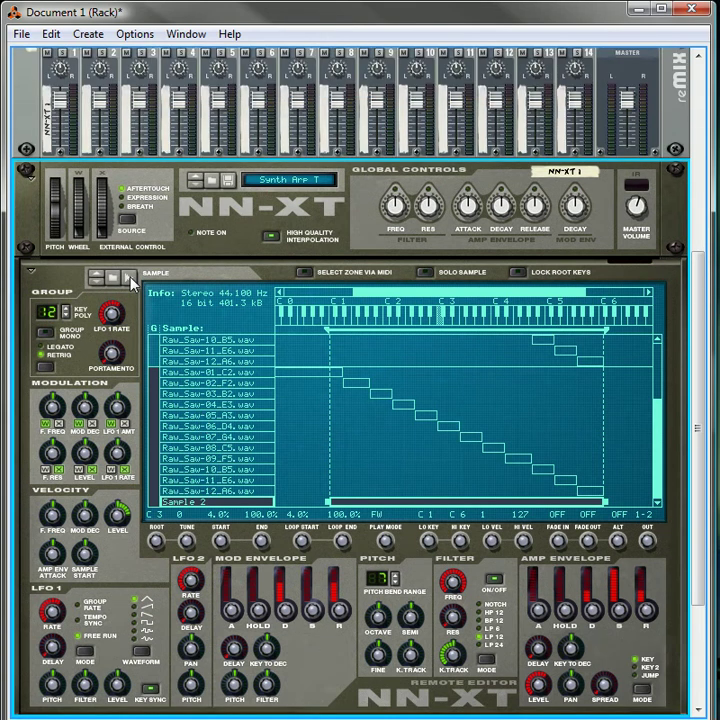
pyautogui.scroll(-3, 233, 474)
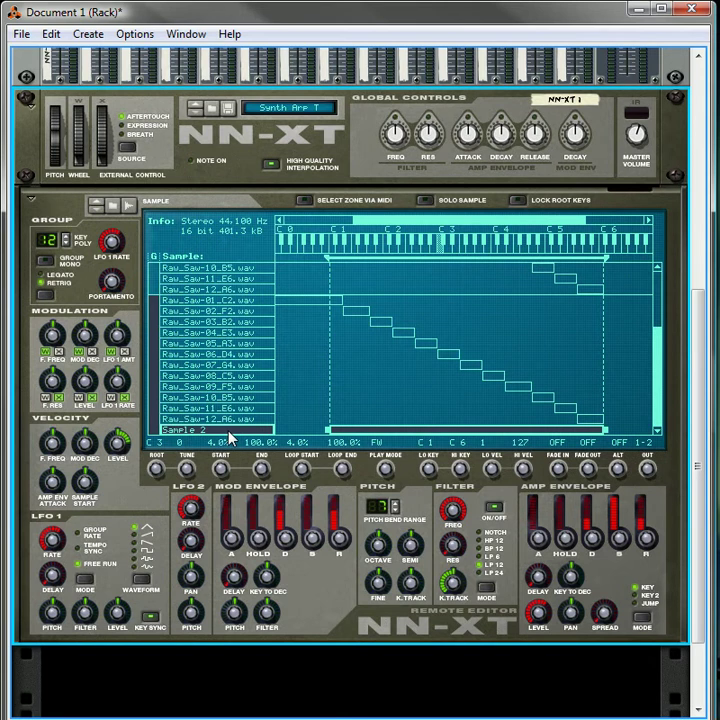
# - Open Manage Samples from Sample 2's menu and select Sample 2 under NN-XT 1
pyautogui.rightClick(233, 433)
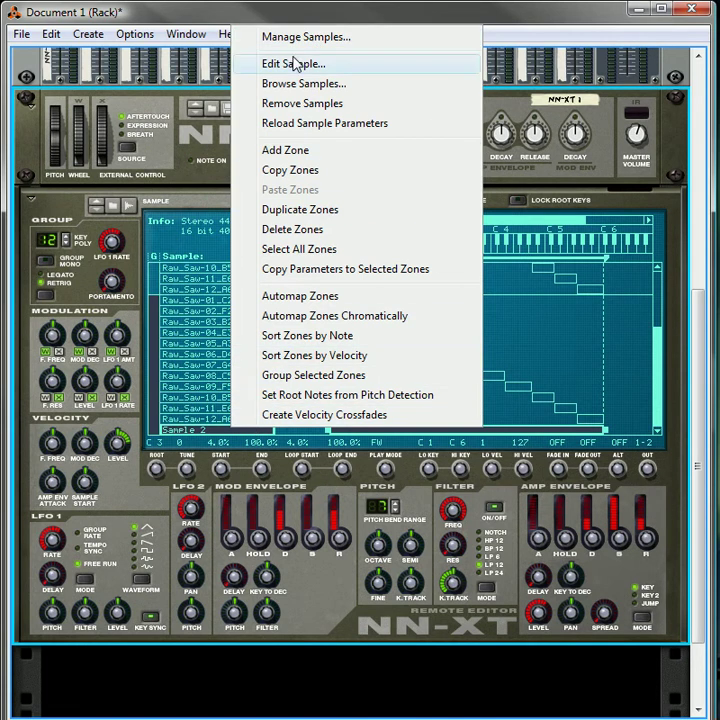
pyautogui.click(302, 36)
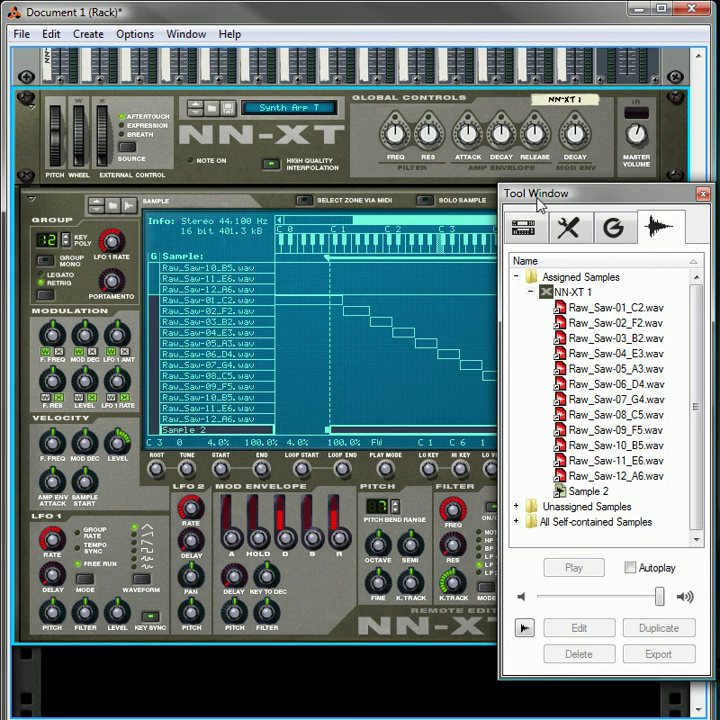
pyautogui.moveTo(609, 197); pyautogui.dragTo(519, 110)
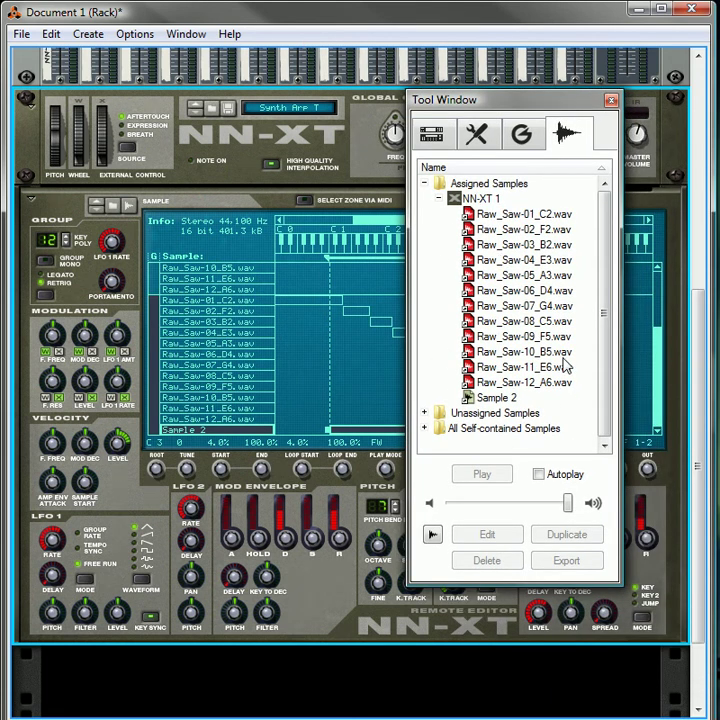
pyautogui.click(425, 428)
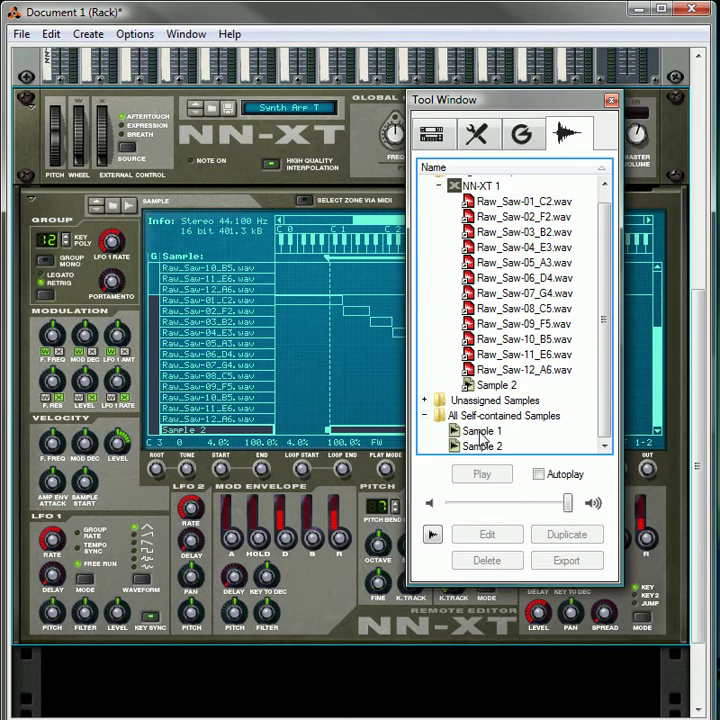
pyautogui.click(497, 393)
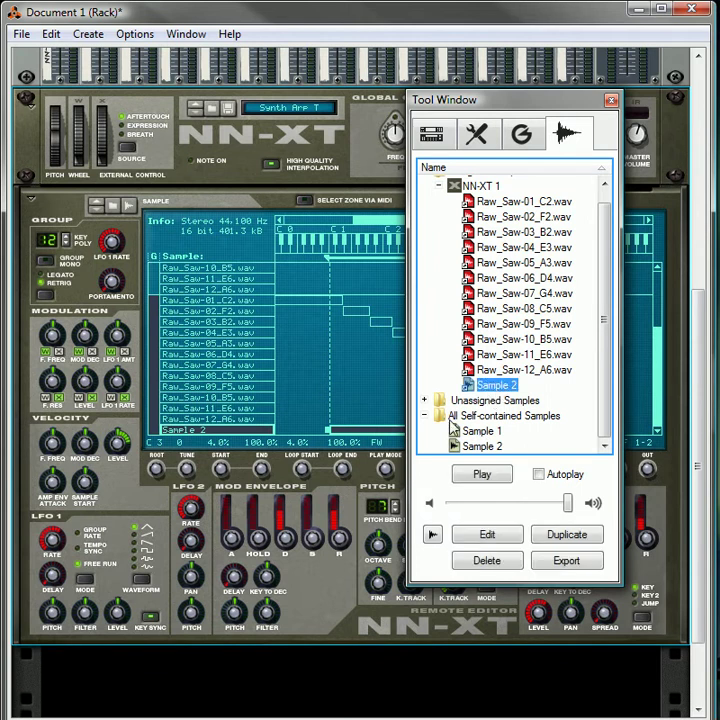
pyautogui.click(425, 416)
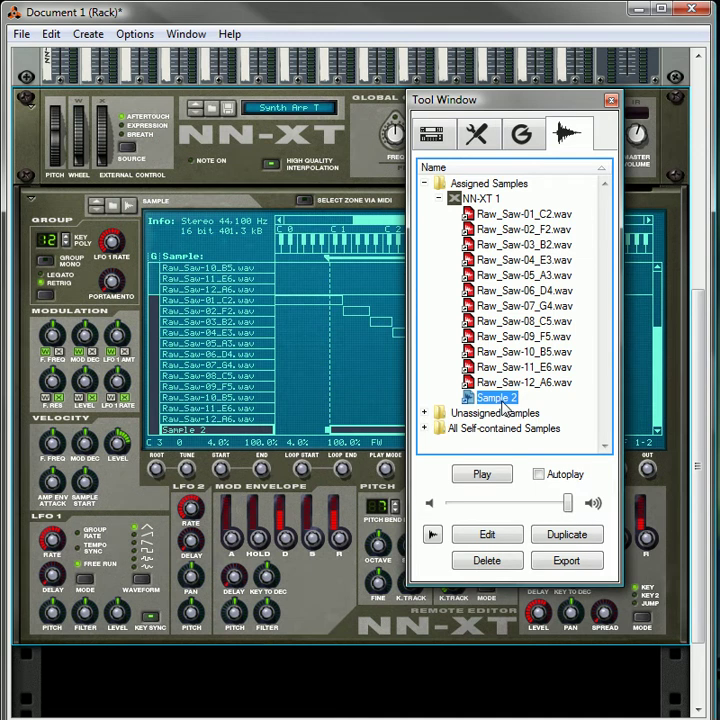
# - Open Sample 2 in the sample editor, reposition the window, and audition it
pyautogui.click(489, 539)
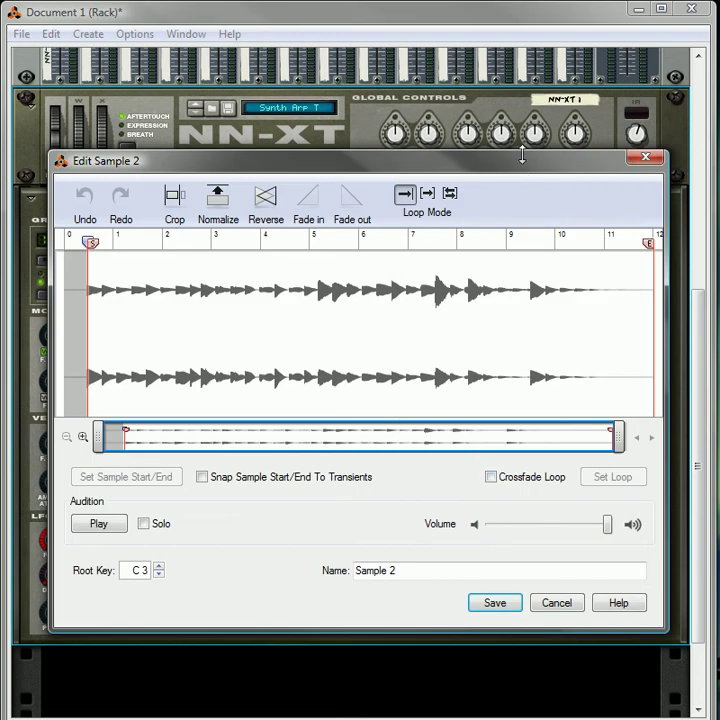
pyautogui.moveTo(522, 161); pyautogui.dragTo(539, 78)
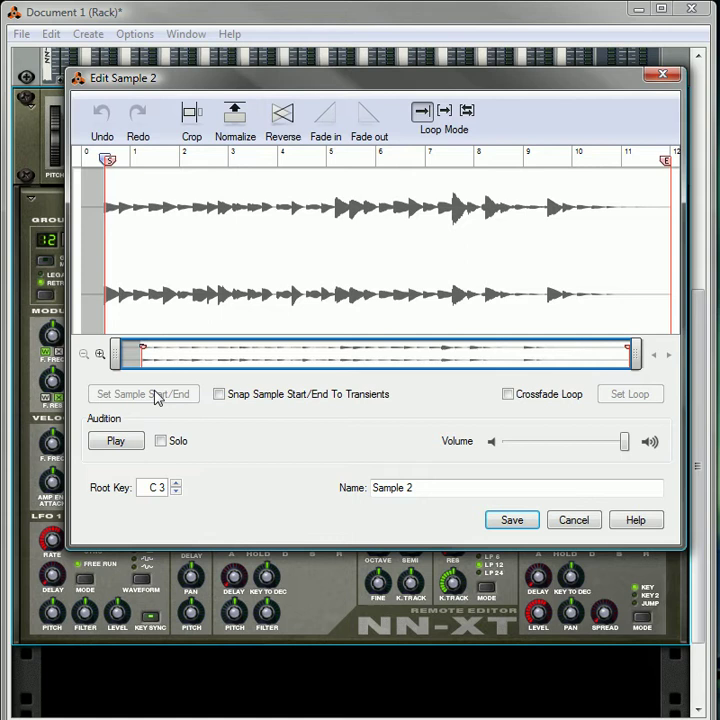
pyautogui.click(129, 446)
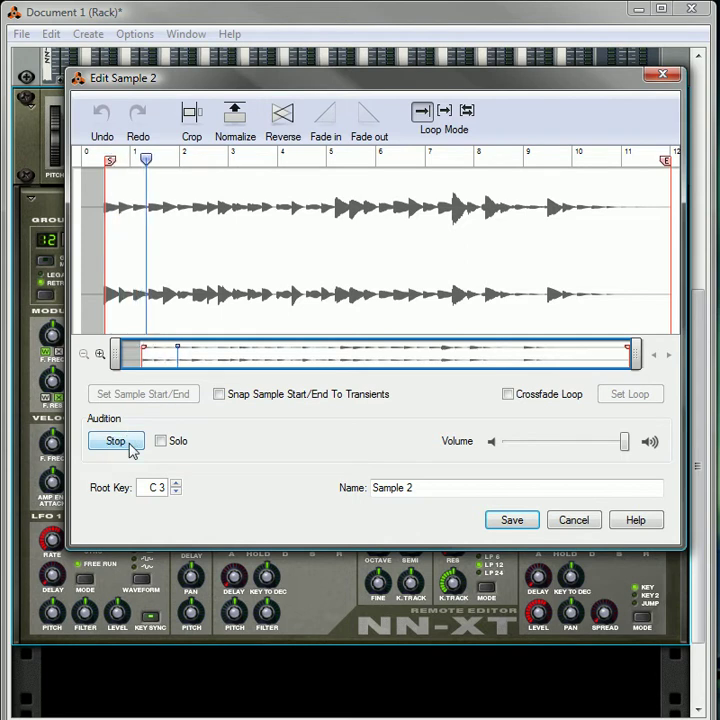
pyautogui.click(129, 446)
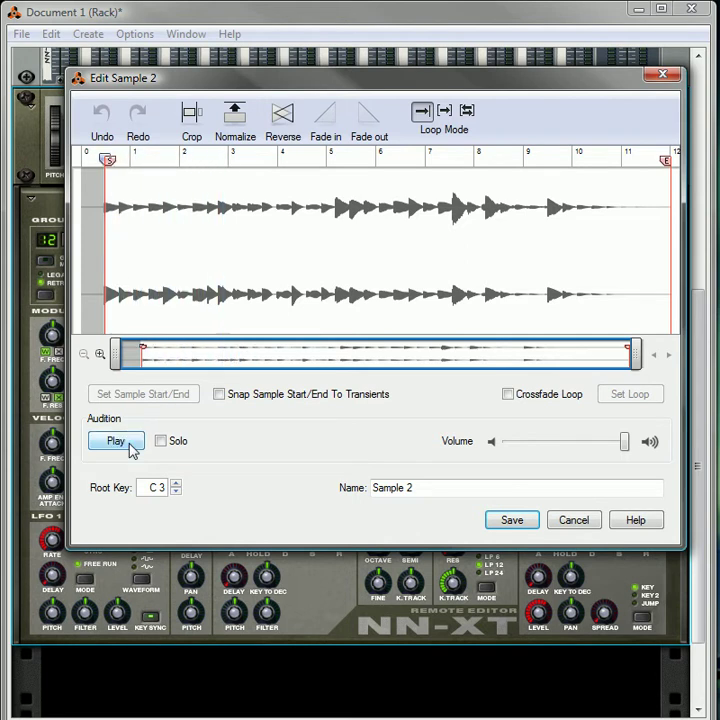
pyautogui.click(129, 446)
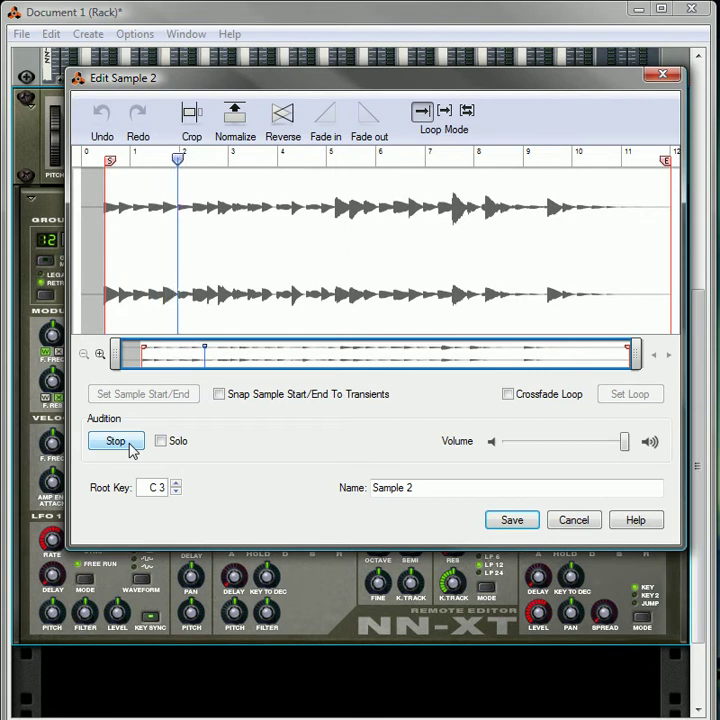
pyautogui.click(130, 446)
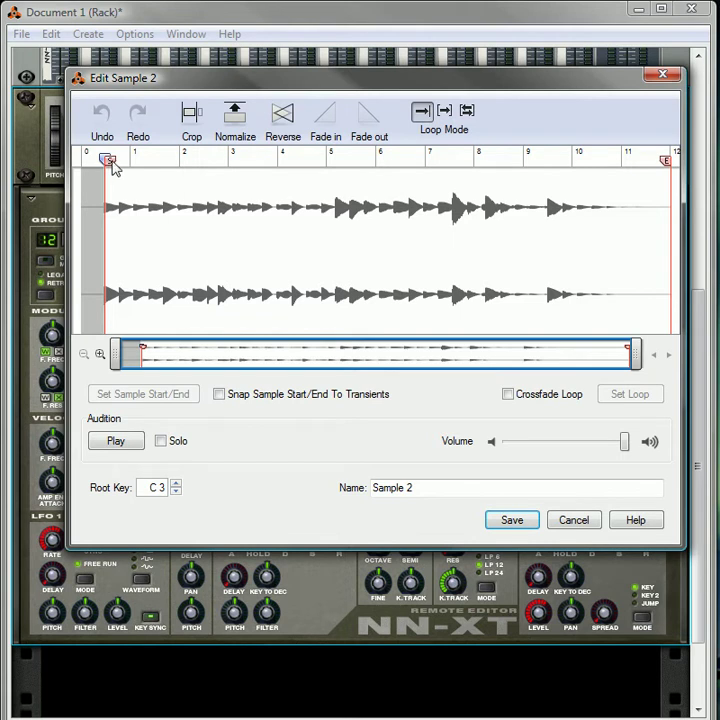
# - Drag Sample 2's start and end markers to trim it, leaving the end near 11 and the start at the beginning
pyautogui.moveTo(112, 163)
pyautogui.mouseDown()
pyautogui.moveTo(185, 163)
pyautogui.moveTo(176, 165)
pyautogui.mouseUp()
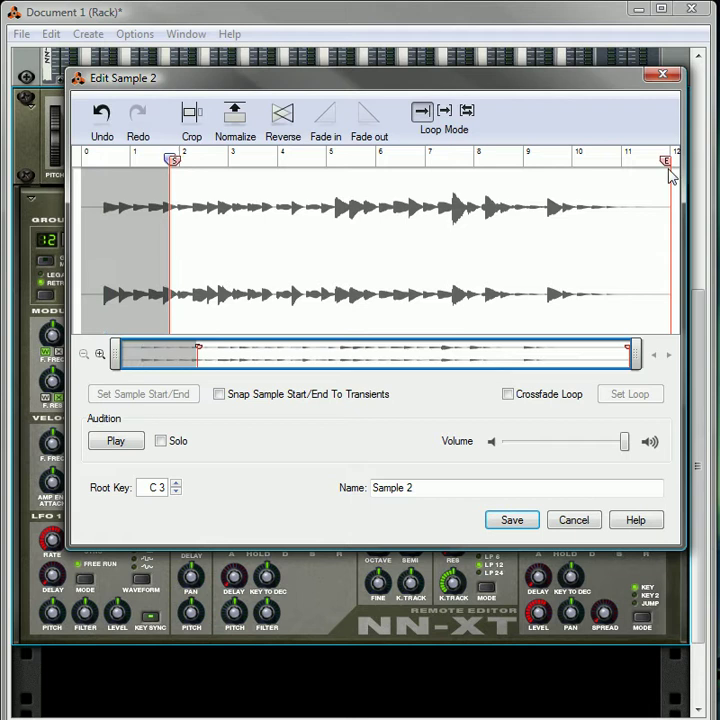
pyautogui.moveTo(670, 168); pyautogui.dragTo(541, 187)
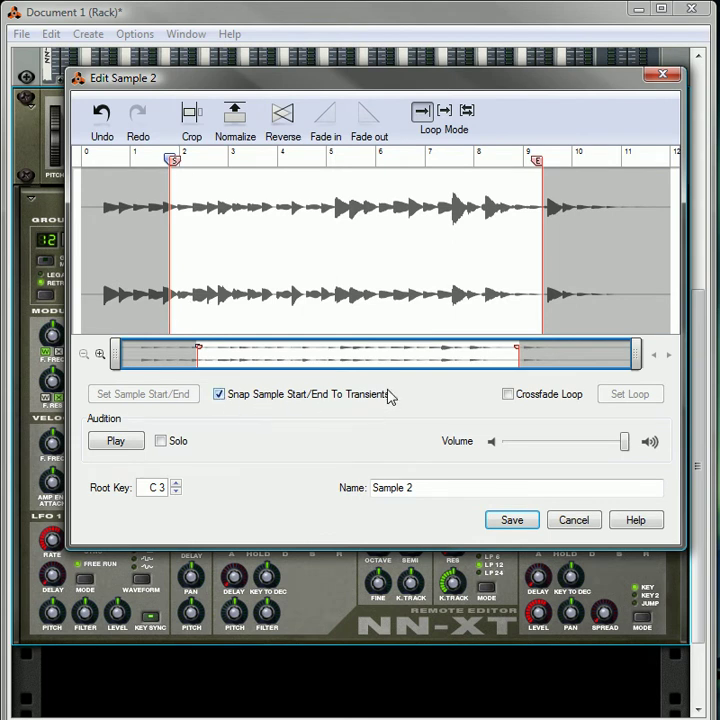
pyautogui.moveTo(178, 163)
pyautogui.mouseDown()
pyautogui.moveTo(141, 166)
pyautogui.moveTo(162, 172)
pyautogui.moveTo(120, 180)
pyautogui.moveTo(243, 173)
pyautogui.moveTo(155, 187)
pyautogui.mouseUp()
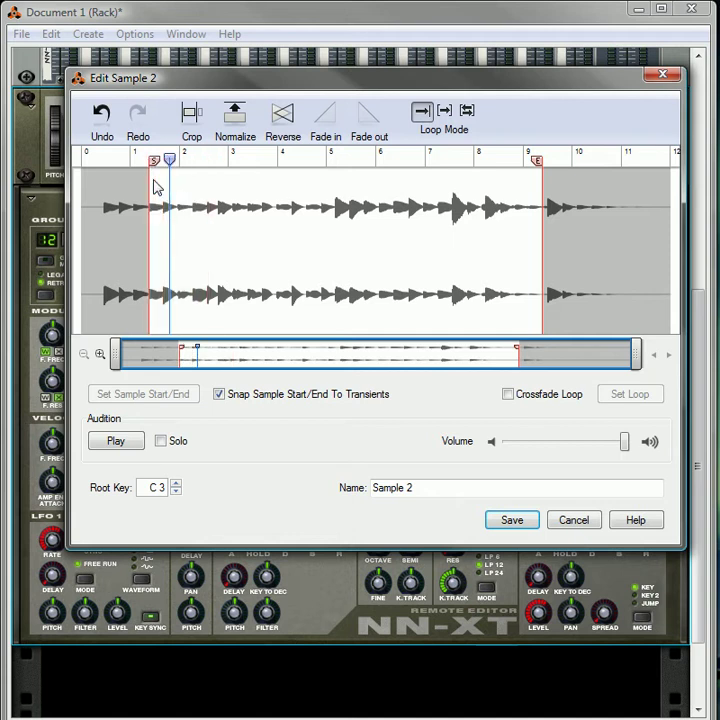
pyautogui.moveTo(543, 167)
pyautogui.mouseDown()
pyautogui.moveTo(535, 162)
pyautogui.moveTo(618, 167)
pyautogui.mouseUp()
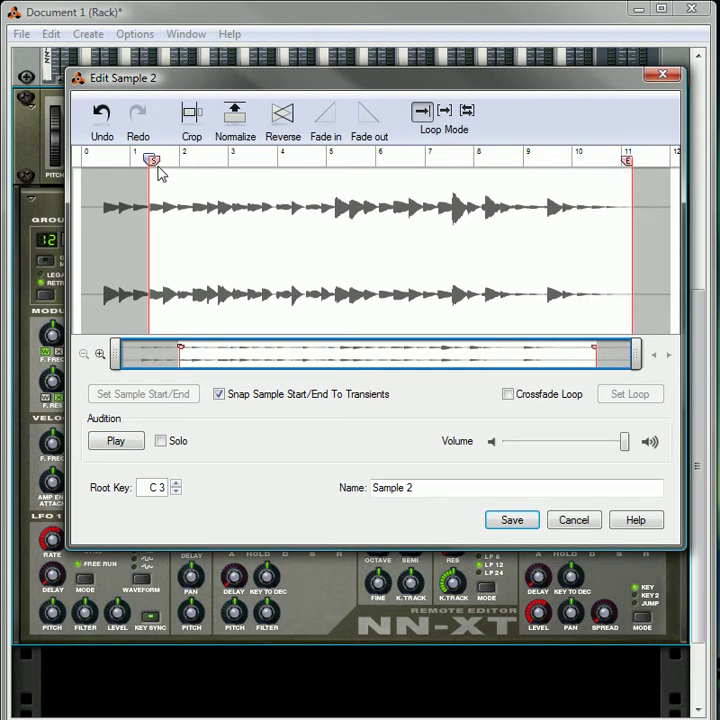
pyautogui.moveTo(154, 160)
pyautogui.mouseDown()
pyautogui.moveTo(93, 166)
pyautogui.moveTo(173, 167)
pyautogui.moveTo(117, 166)
pyautogui.moveTo(175, 161)
pyautogui.moveTo(111, 168)
pyautogui.moveTo(109, 184)
pyautogui.mouseUp()
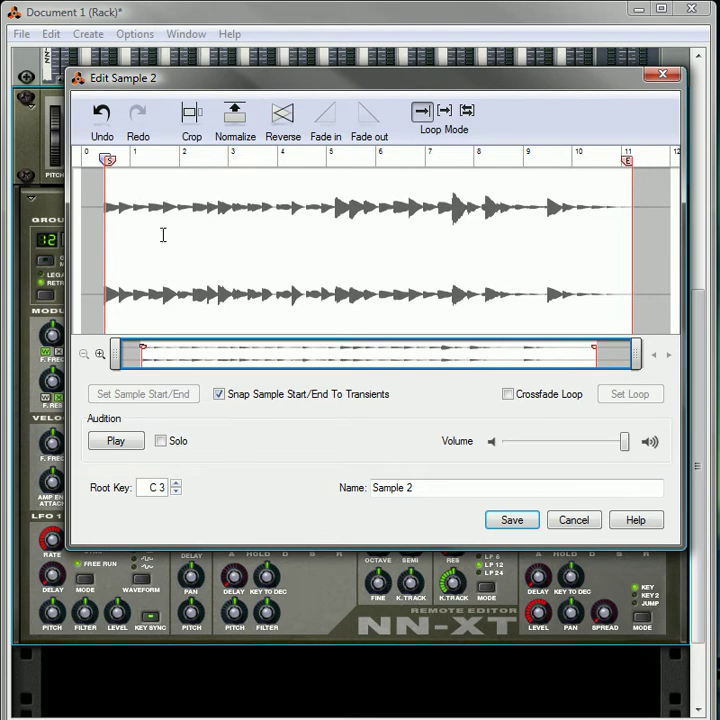
# - Trim Sample 2 to the selected 2.6–8 region and audition the result
pyautogui.moveTo(163, 235); pyautogui.dragTo(482, 238)
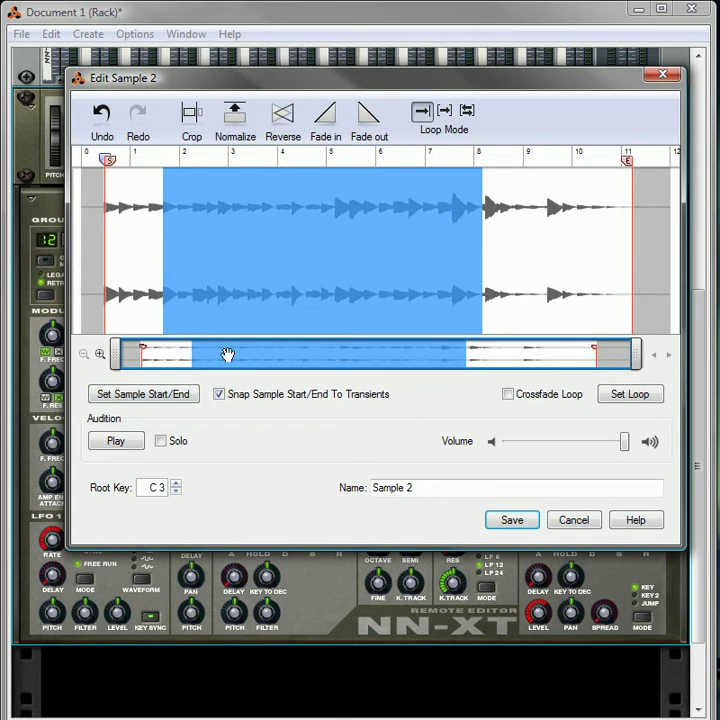
pyautogui.click(153, 398)
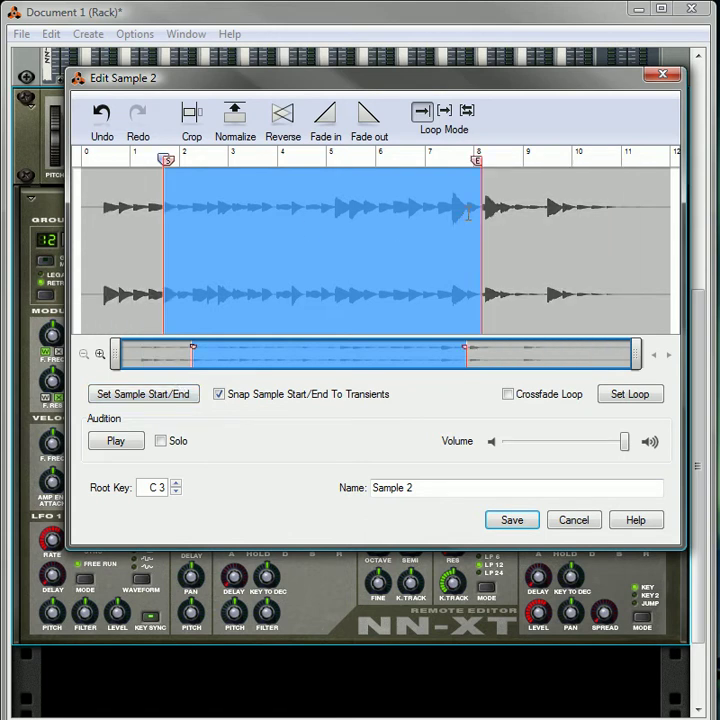
pyautogui.click(113, 442)
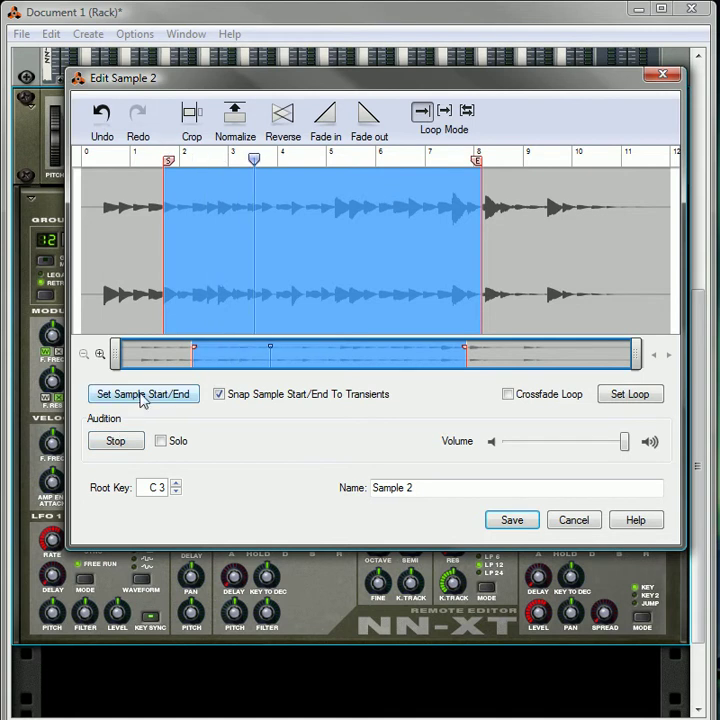
pyautogui.click(120, 442)
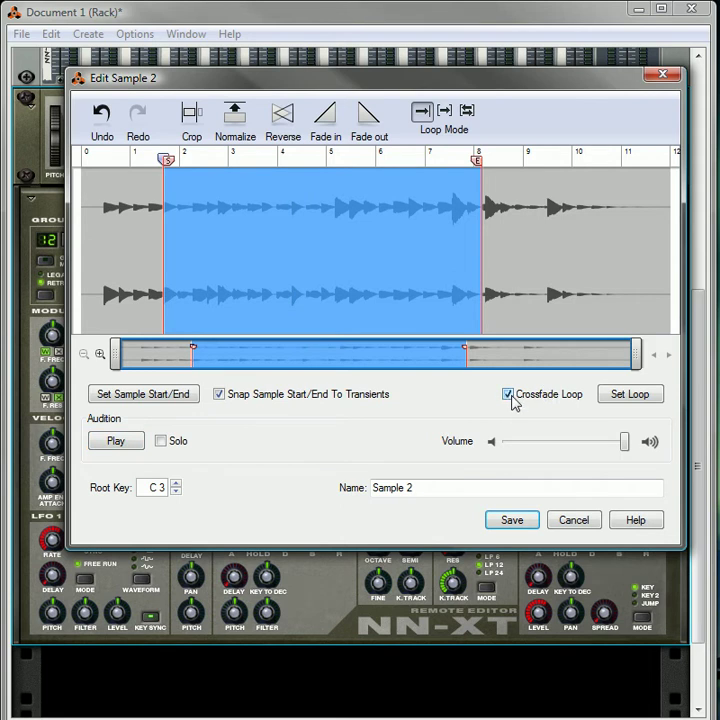
pyautogui.click(140, 449)
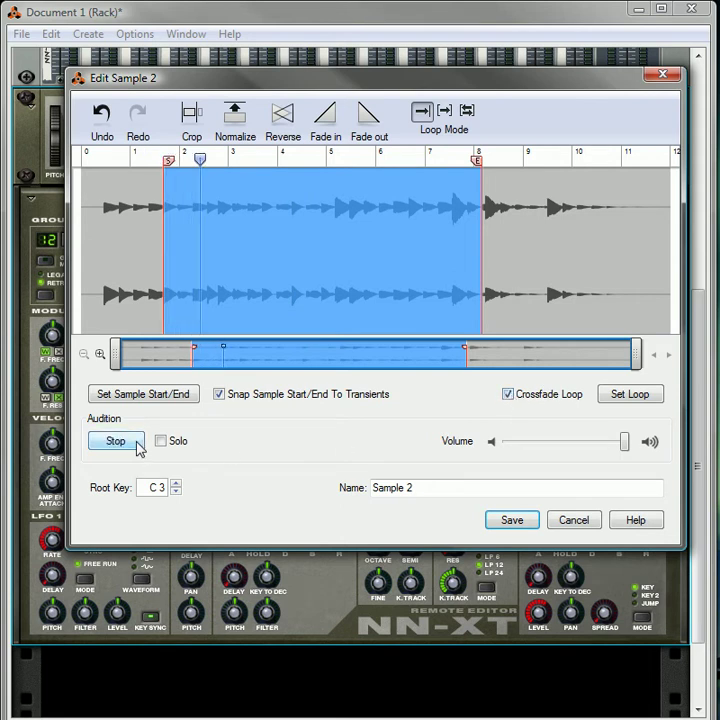
pyautogui.click(132, 447)
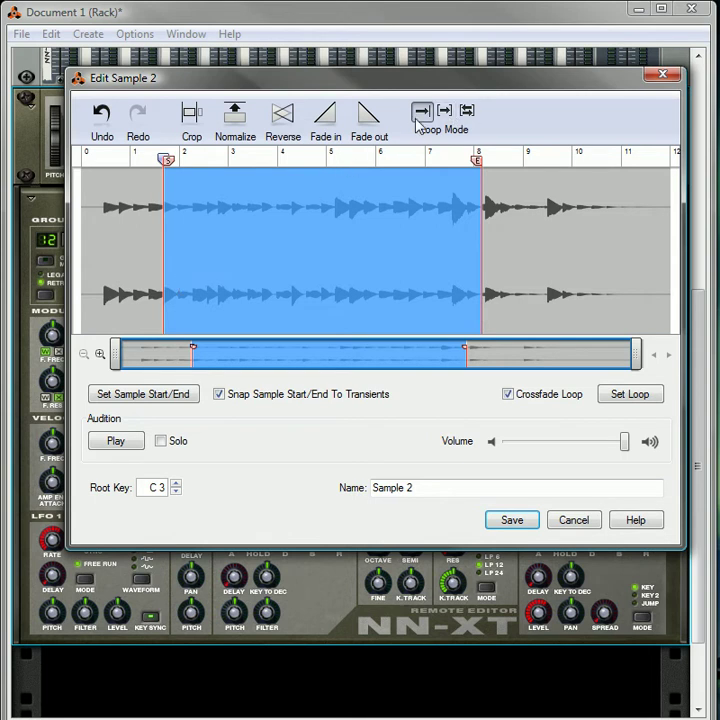
# - Turn on forward looping for Sample 2, shorten the loop with its markers, and audition it
pyautogui.click(445, 112)
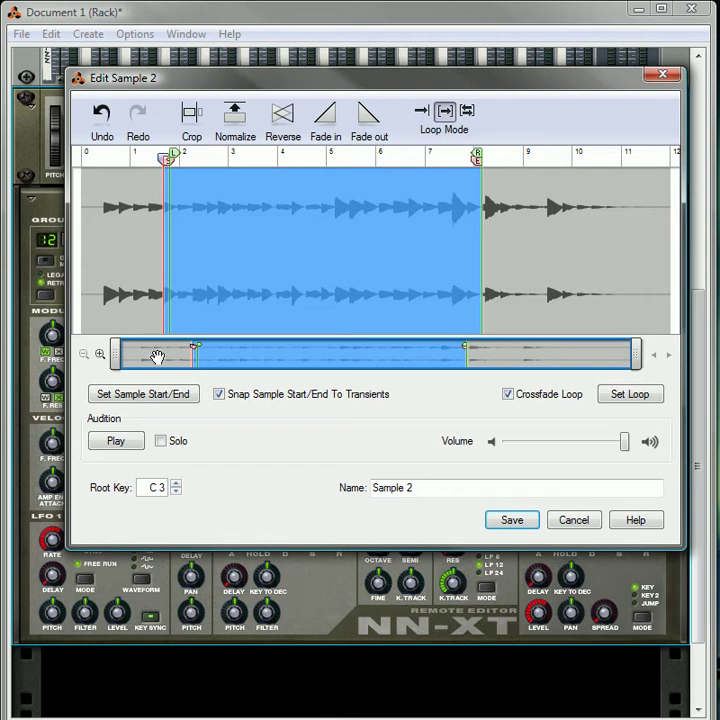
pyautogui.click(126, 446)
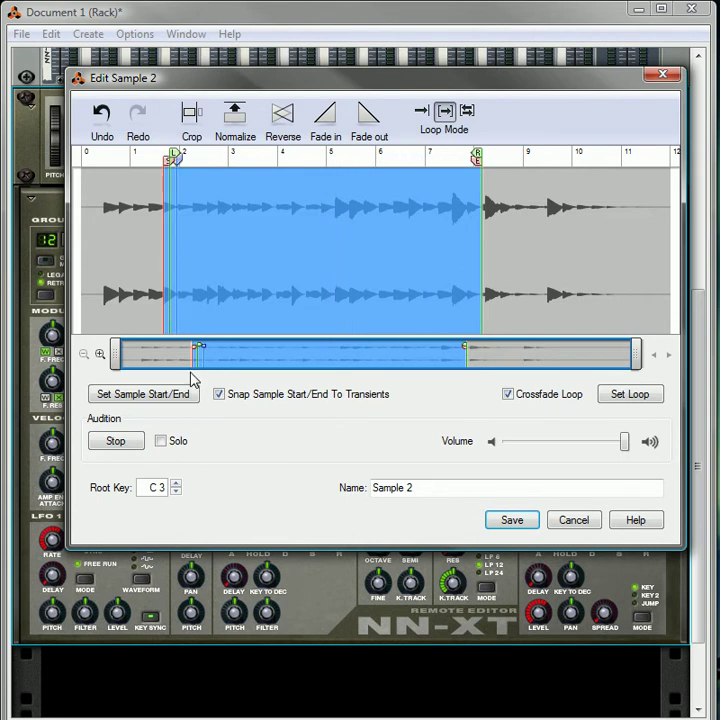
pyautogui.click(128, 443)
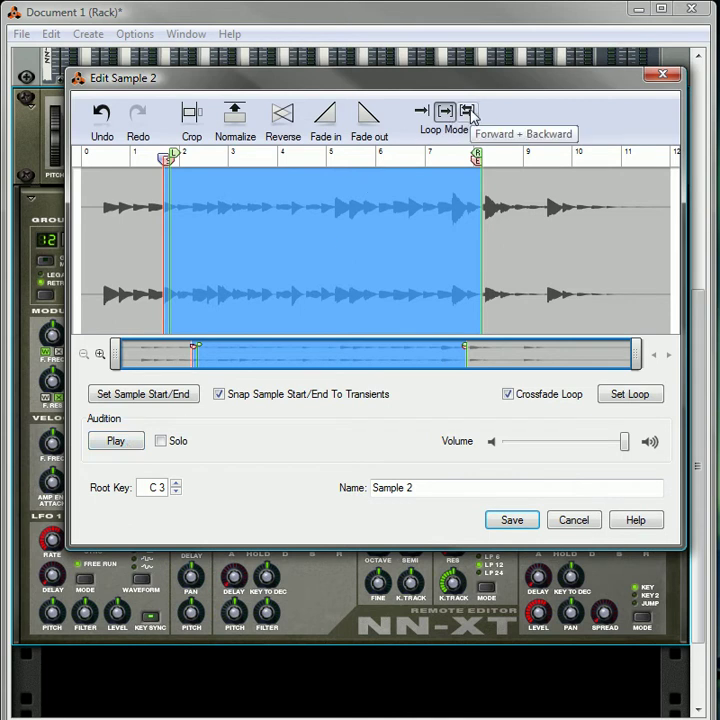
pyautogui.moveTo(481, 163)
pyautogui.mouseDown()
pyautogui.moveTo(426, 162)
pyautogui.moveTo(317, 182)
pyautogui.moveTo(328, 181)
pyautogui.mouseUp()
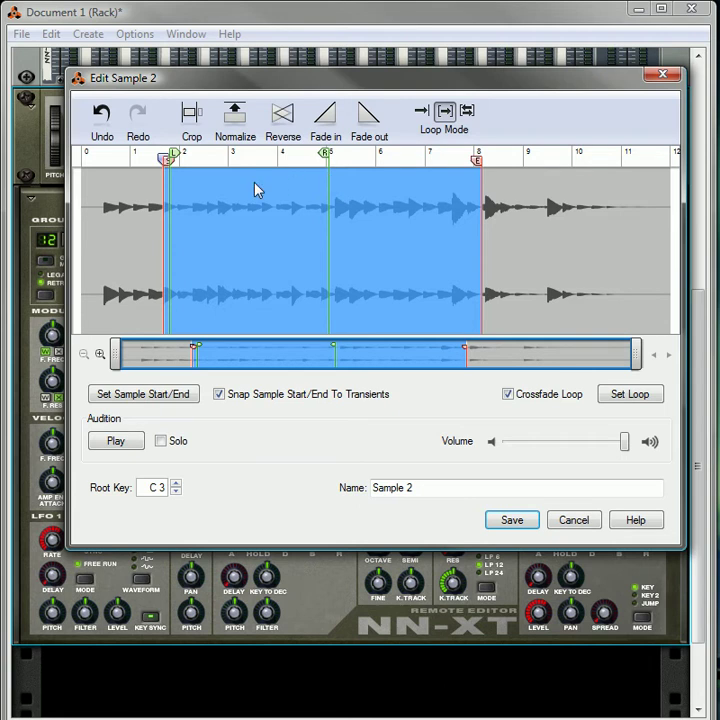
pyautogui.moveTo(168, 163)
pyautogui.mouseDown()
pyautogui.moveTo(190, 152)
pyautogui.moveTo(286, 165)
pyautogui.moveTo(198, 180)
pyautogui.mouseUp()
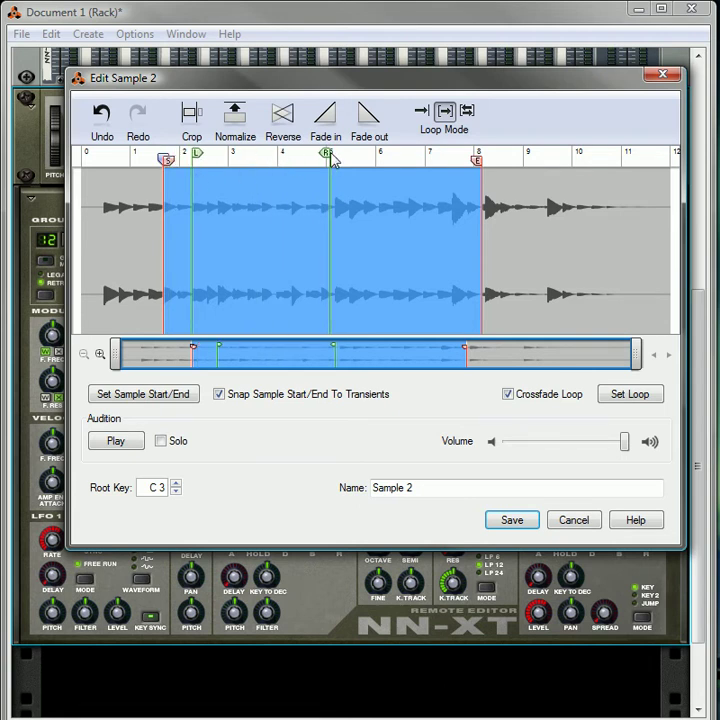
pyautogui.moveTo(327, 157); pyautogui.dragTo(228, 174)
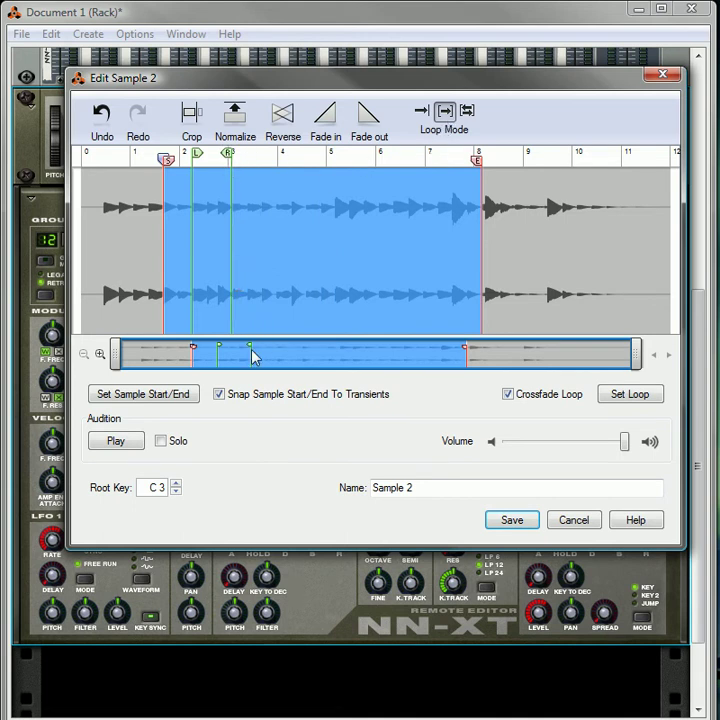
pyautogui.click(132, 446)
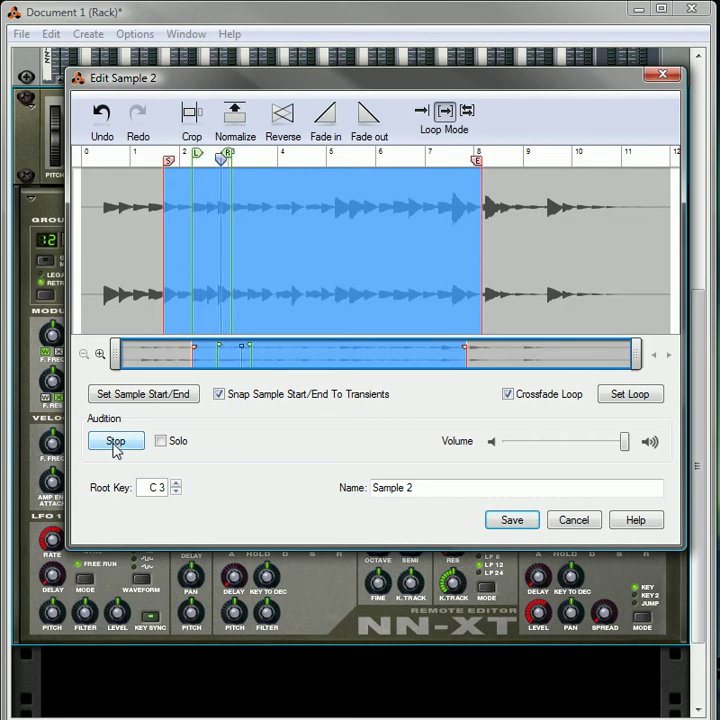
pyautogui.click(115, 443)
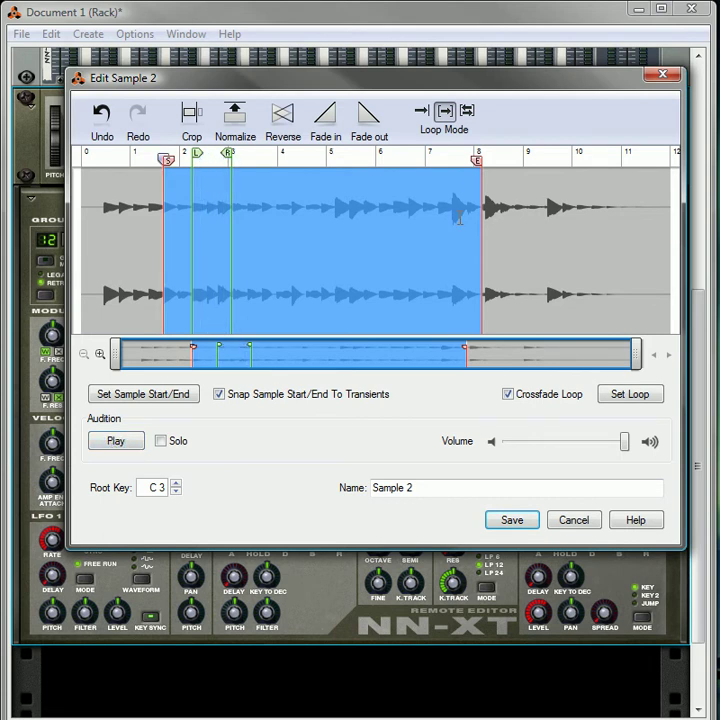
# - Switch the loop to forward-backward and extend the loop end to the sample end
pyautogui.click(468, 111)
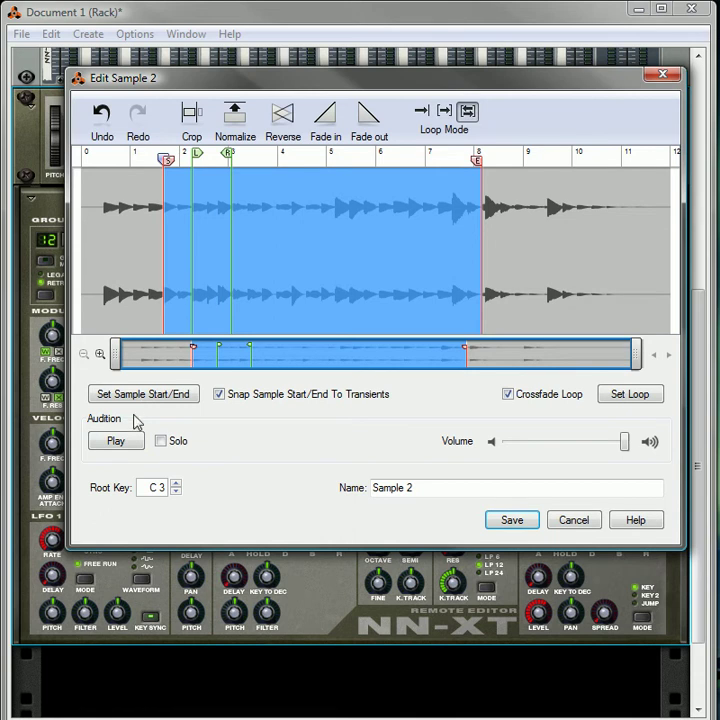
pyautogui.click(120, 445)
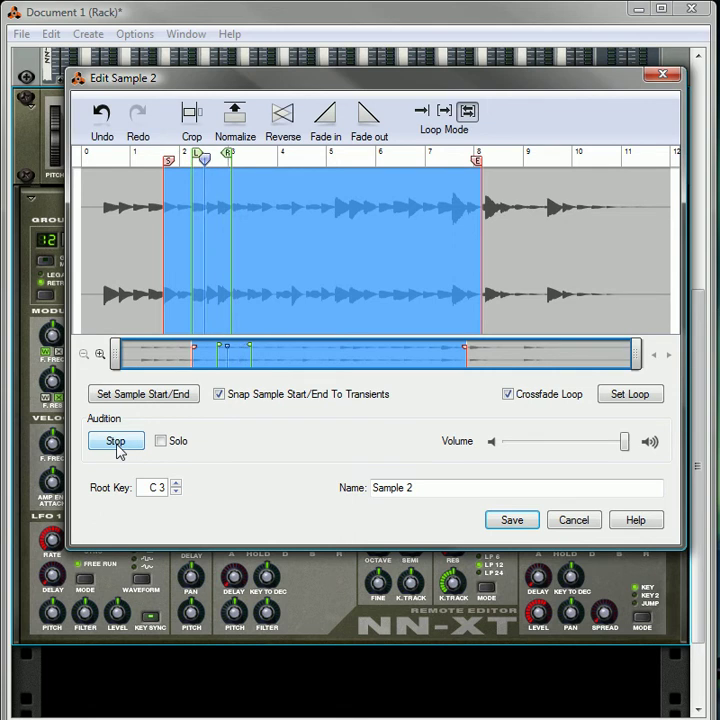
pyautogui.click(116, 445)
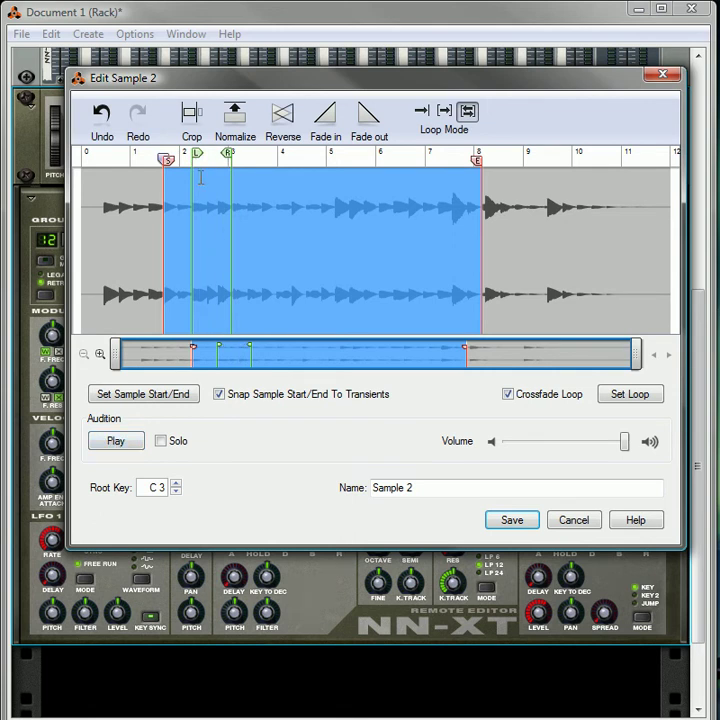
pyautogui.click(161, 394)
pyautogui.moveTo(230, 153); pyautogui.dragTo(478, 154)
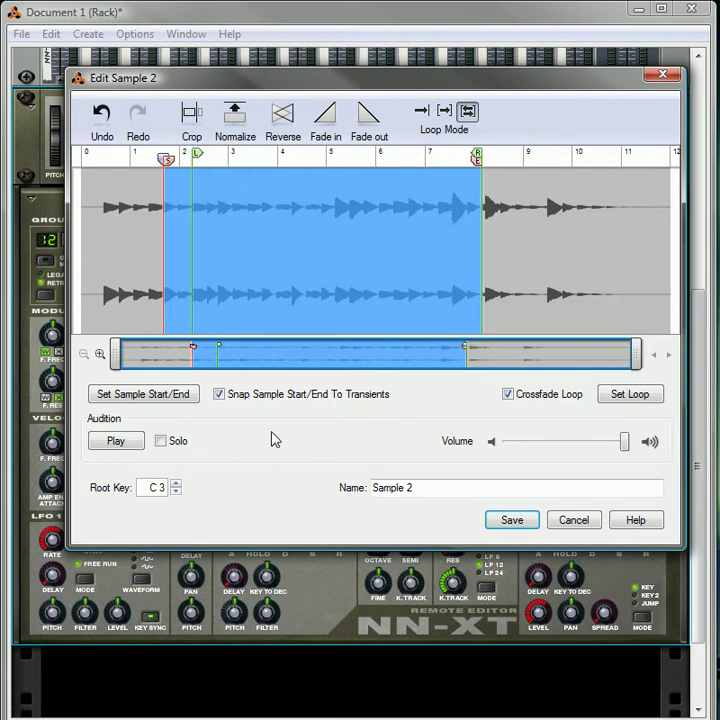
# - Turn off looping for Sample 2 and move its start marker later, near bar 5
pyautogui.click(423, 111)
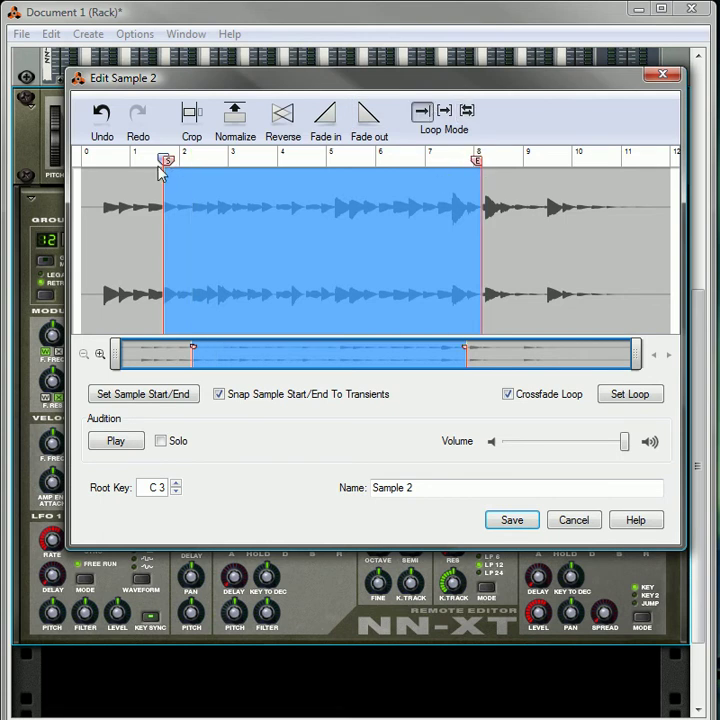
pyautogui.moveTo(168, 163)
pyautogui.mouseDown()
pyautogui.moveTo(428, 160)
pyautogui.moveTo(414, 173)
pyautogui.moveTo(343, 190)
pyautogui.moveTo(337, 341)
pyautogui.mouseUp()
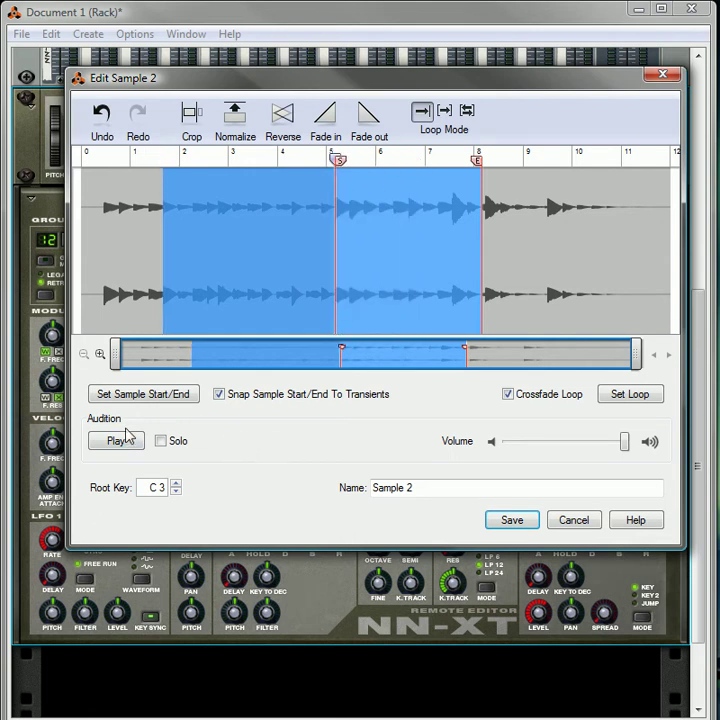
pyautogui.click(155, 395)
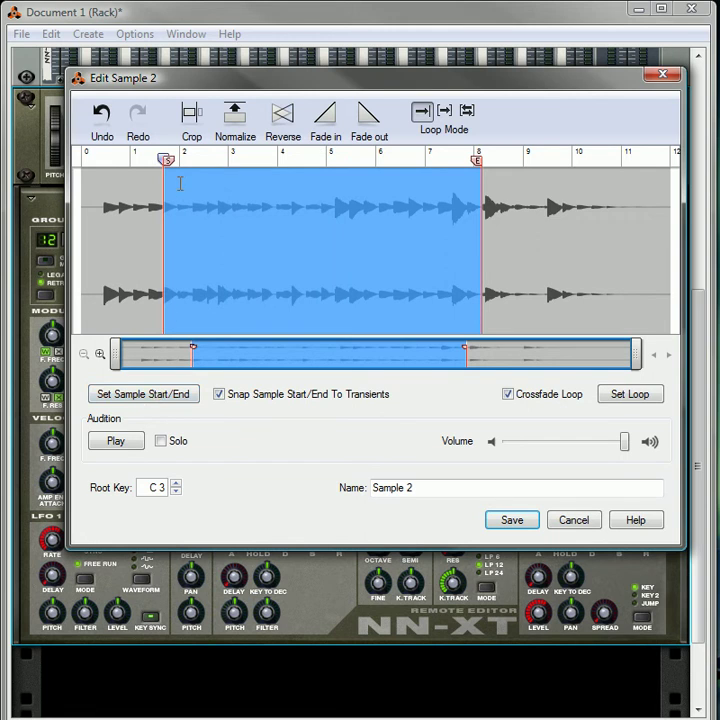
pyautogui.moveTo(168, 167)
pyautogui.mouseDown()
pyautogui.moveTo(180, 166)
pyautogui.moveTo(220, 235)
pyautogui.moveTo(217, 205)
pyautogui.mouseUp()
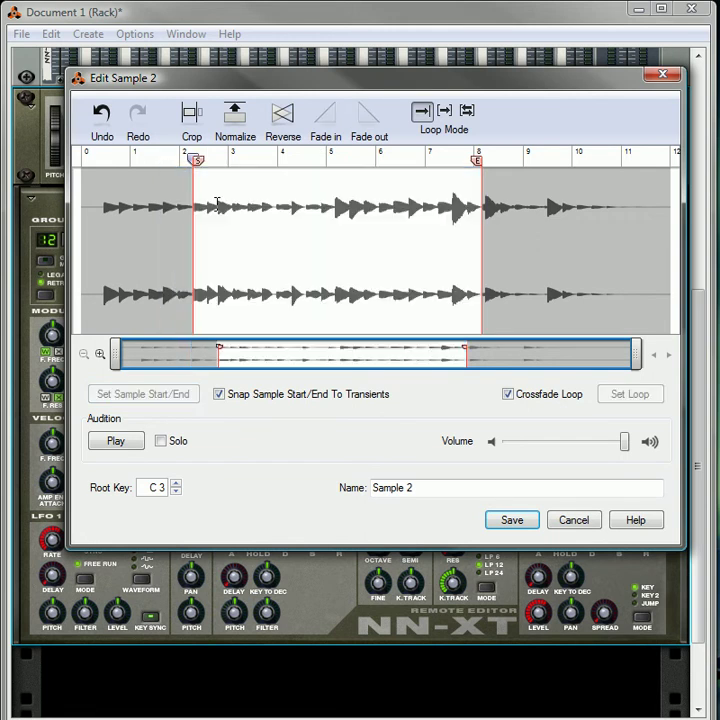
pyautogui.moveTo(197, 165)
pyautogui.mouseDown()
pyautogui.moveTo(371, 161)
pyautogui.moveTo(331, 167)
pyautogui.moveTo(344, 174)
pyautogui.moveTo(330, 246)
pyautogui.mouseUp()
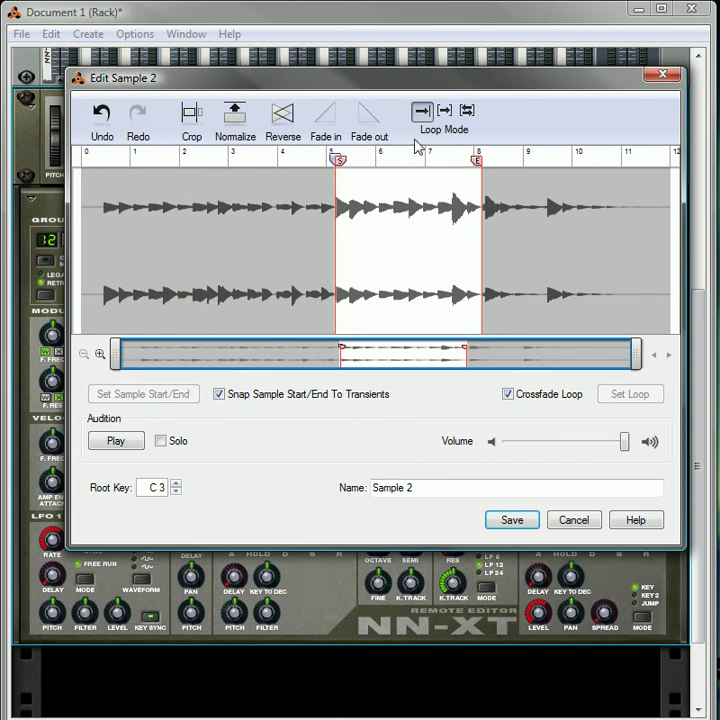
# - Reverse the sample's audio and audition it from the start marker
pyautogui.click(282, 116)
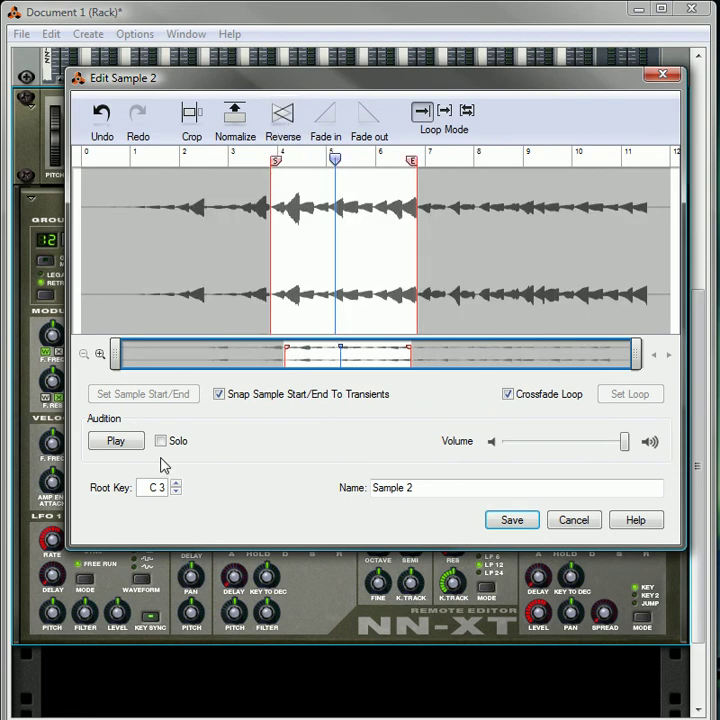
pyautogui.click(126, 446)
pyautogui.moveTo(335, 158); pyautogui.dragTo(276, 161)
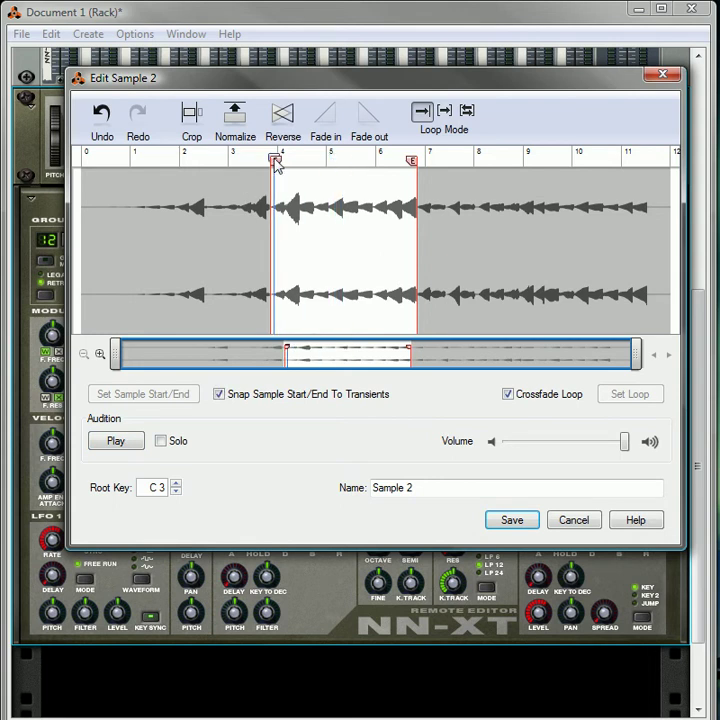
pyautogui.click(117, 442)
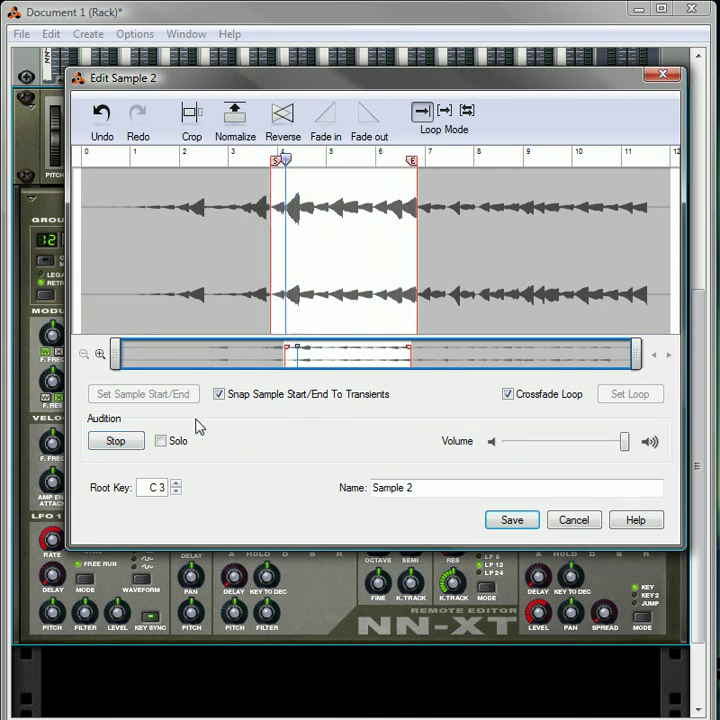
pyautogui.click(116, 441)
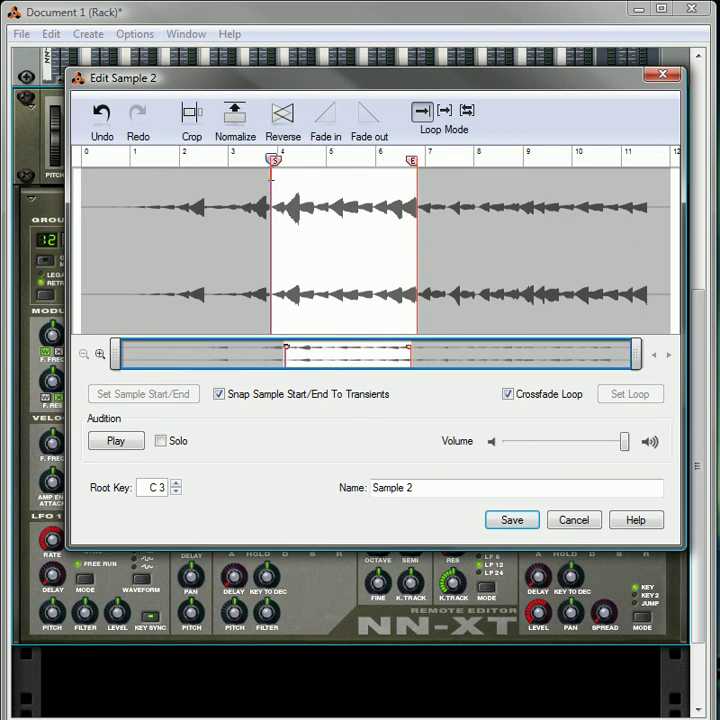
# - Normalize Sample 2, audition the louder result, and move the start marker back to 0
pyautogui.click(248, 119)
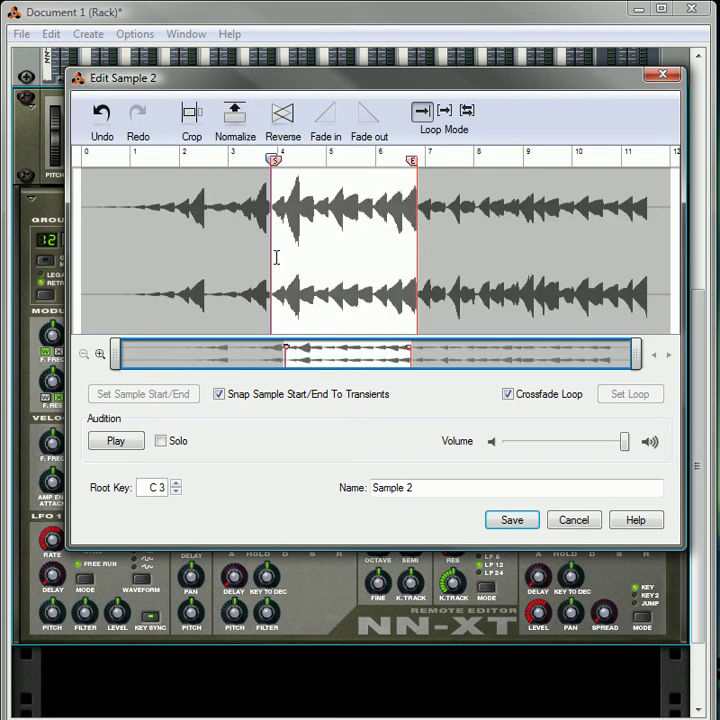
pyautogui.click(127, 445)
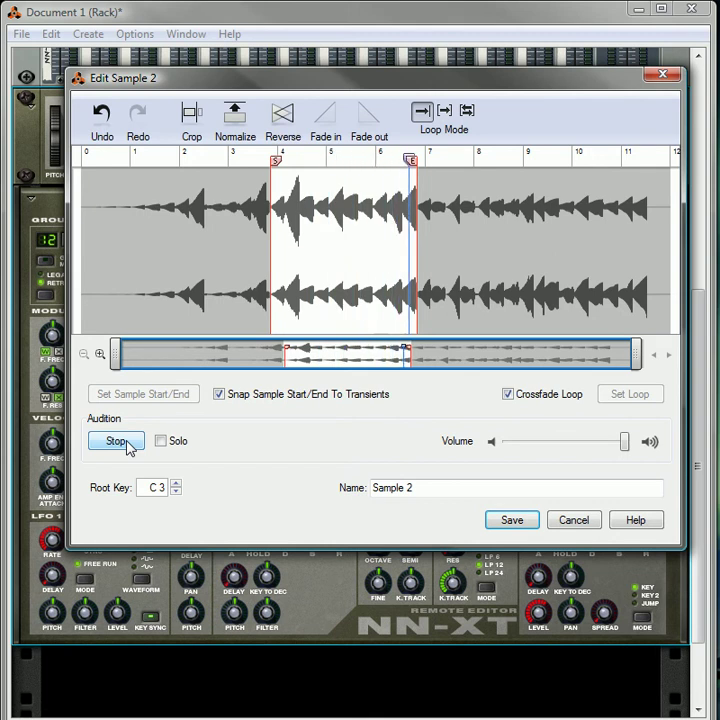
pyautogui.click(128, 442)
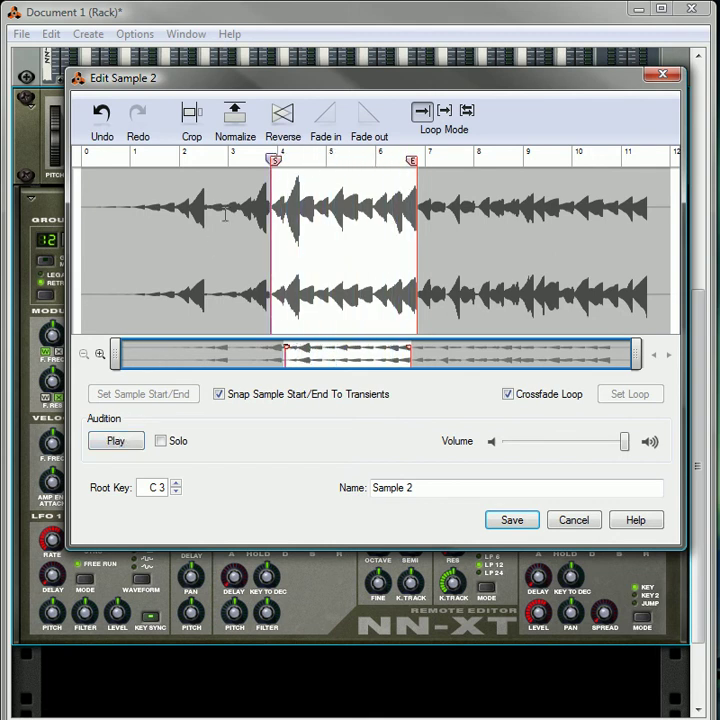
pyautogui.moveTo(276, 162); pyautogui.dragTo(76, 190)
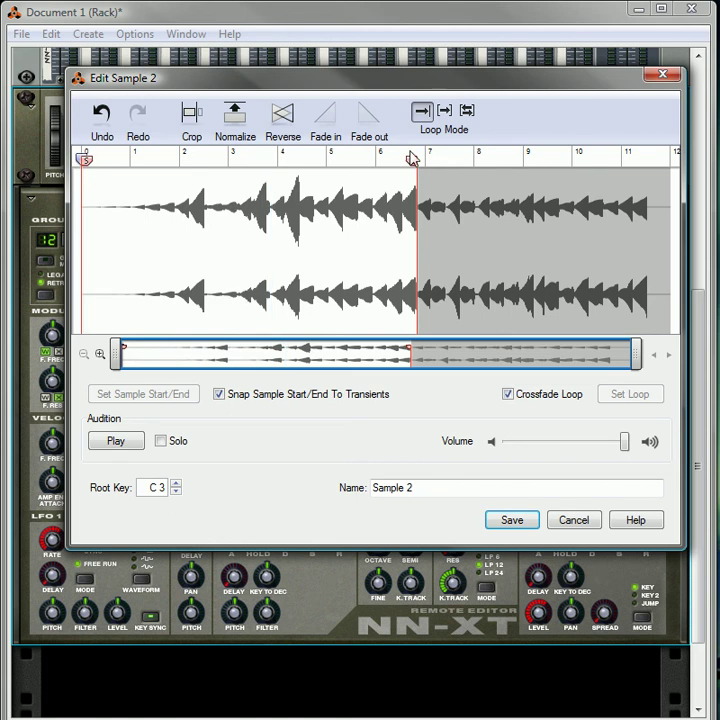
# - Move the end marker to the sample's end, reverse back to forward playback, and put the start at the beginning
pyautogui.moveTo(411, 163); pyautogui.dragTo(644, 147)
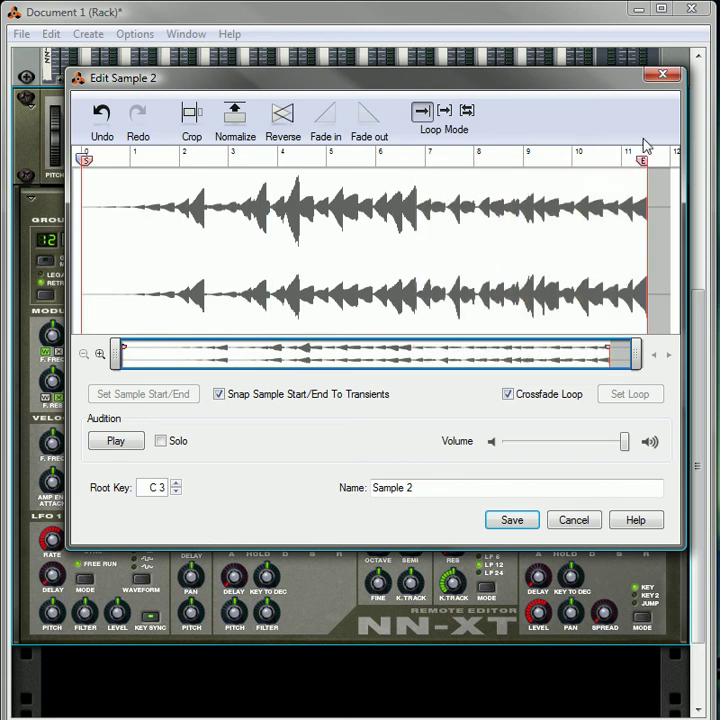
pyautogui.click(287, 127)
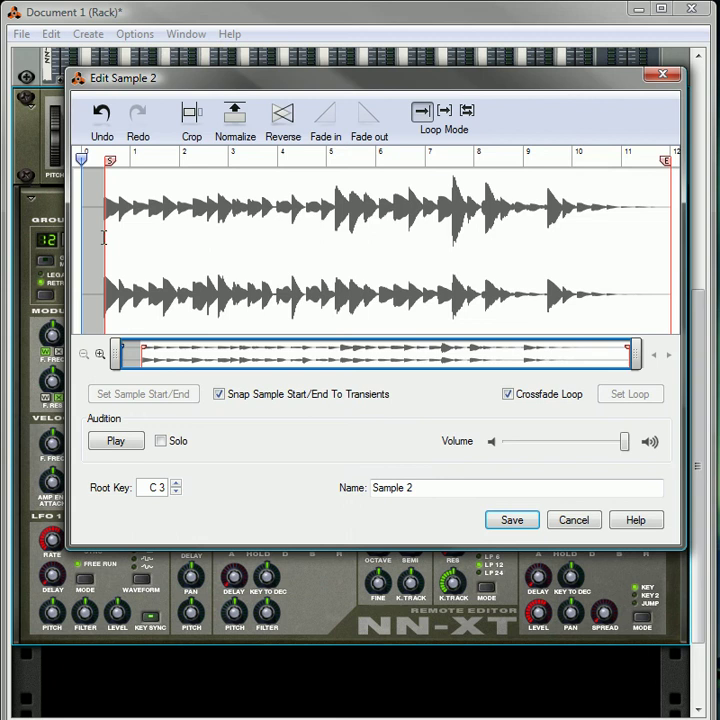
pyautogui.moveTo(110, 160); pyautogui.dragTo(84, 160)
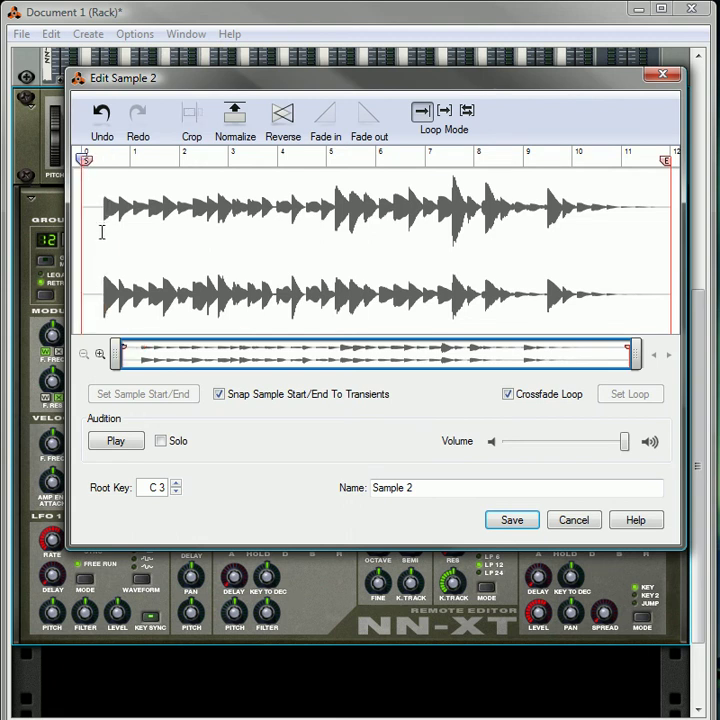
# - Fade in the first two bars of the waveform
pyautogui.moveTo(84, 233); pyautogui.dragTo(179, 233)
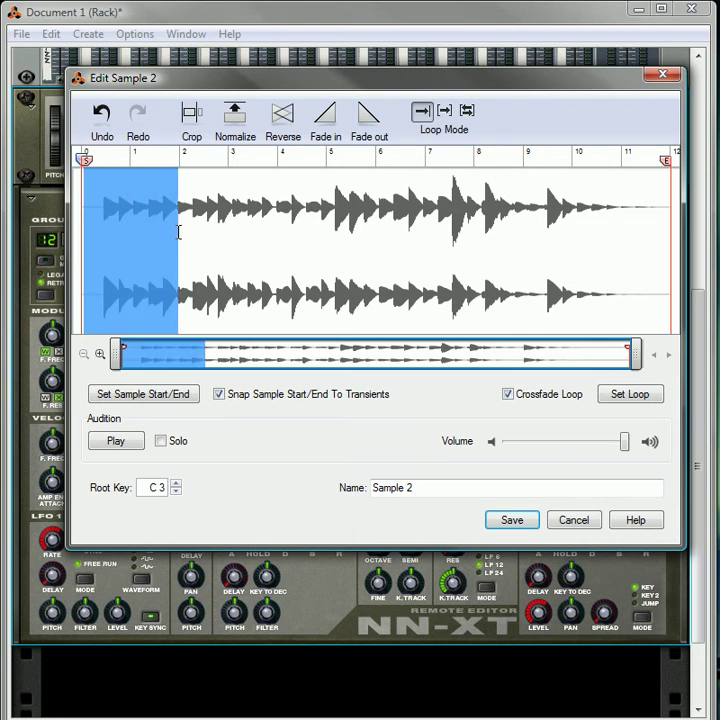
pyautogui.click(201, 246)
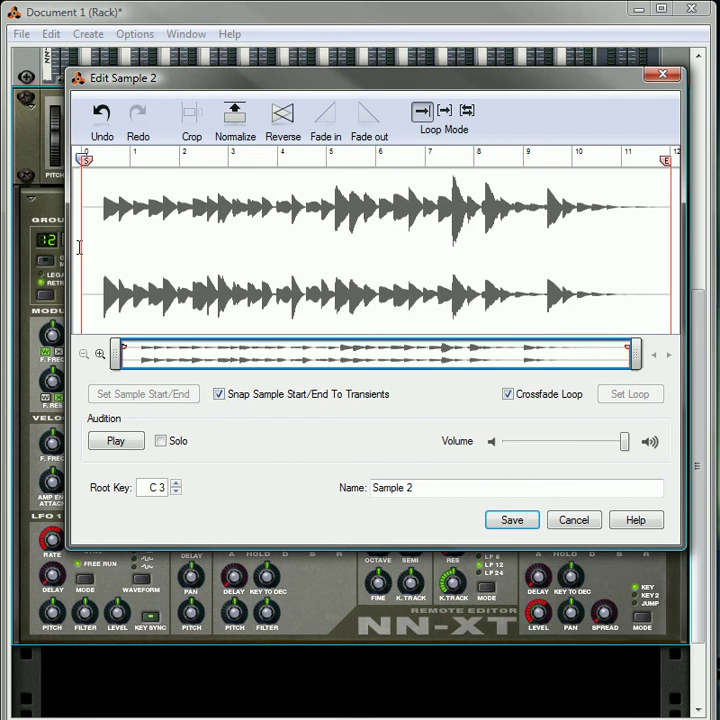
pyautogui.moveTo(87, 247); pyautogui.dragTo(176, 238)
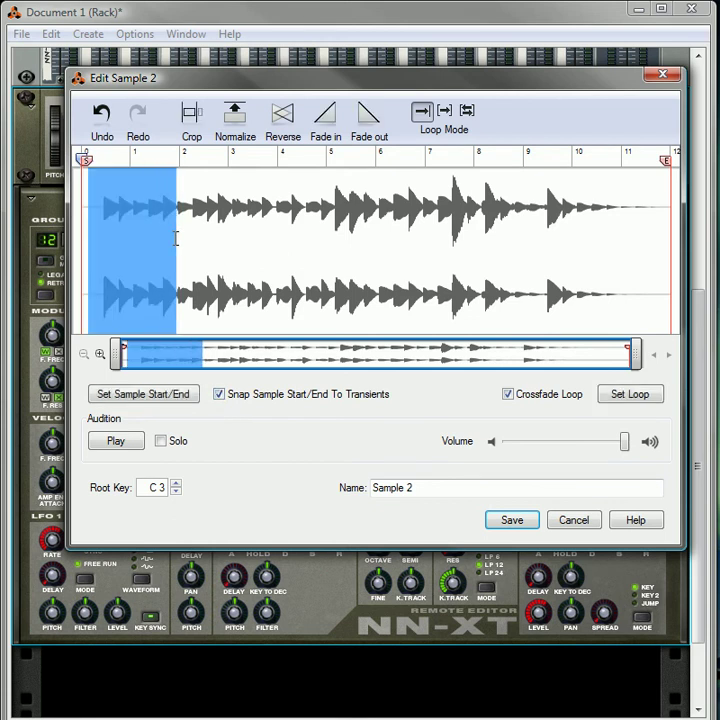
pyautogui.click(326, 118)
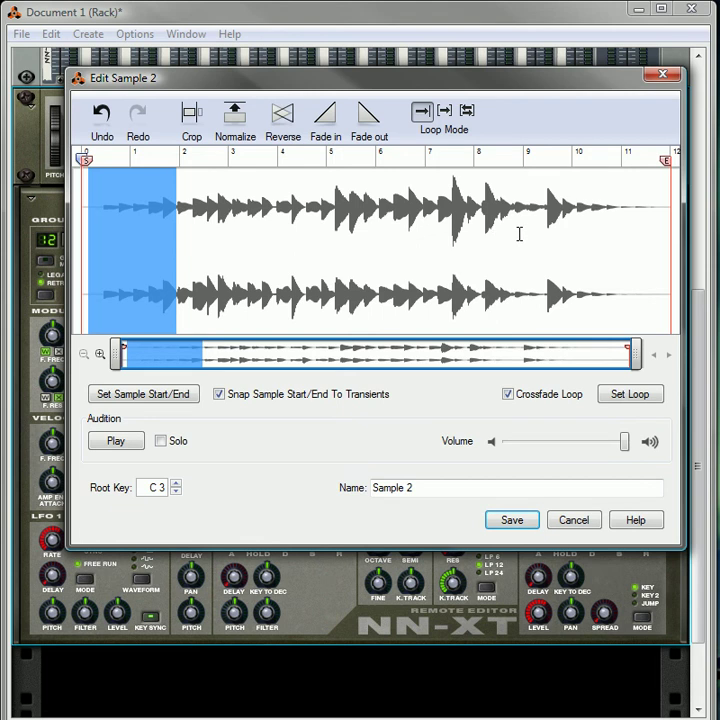
# - Move the end marker to about 8.6 s, fade out the stretch before it twice, and audition
pyautogui.moveTo(669, 161)
pyautogui.mouseDown()
pyautogui.moveTo(440, 195)
pyautogui.moveTo(546, 199)
pyautogui.moveTo(511, 167)
pyautogui.mouseUp()
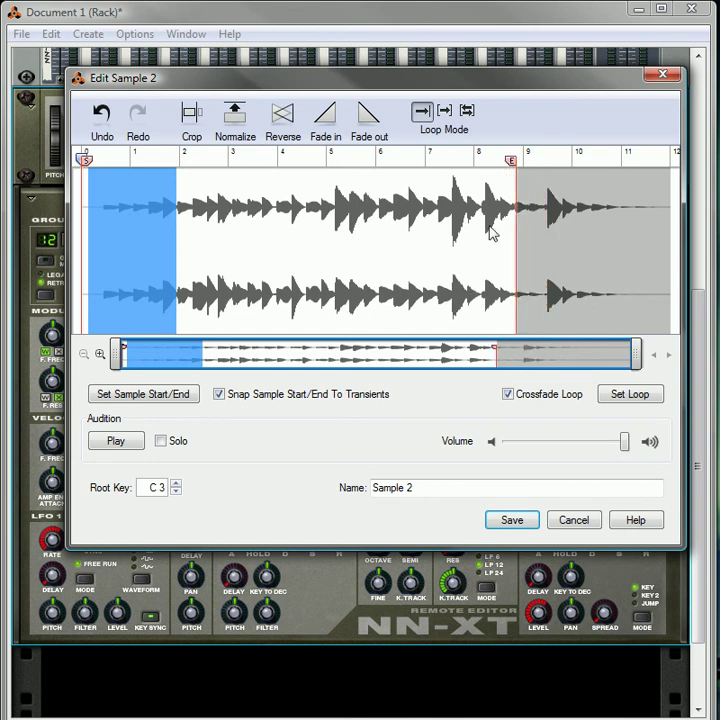
pyautogui.moveTo(454, 235); pyautogui.dragTo(517, 233)
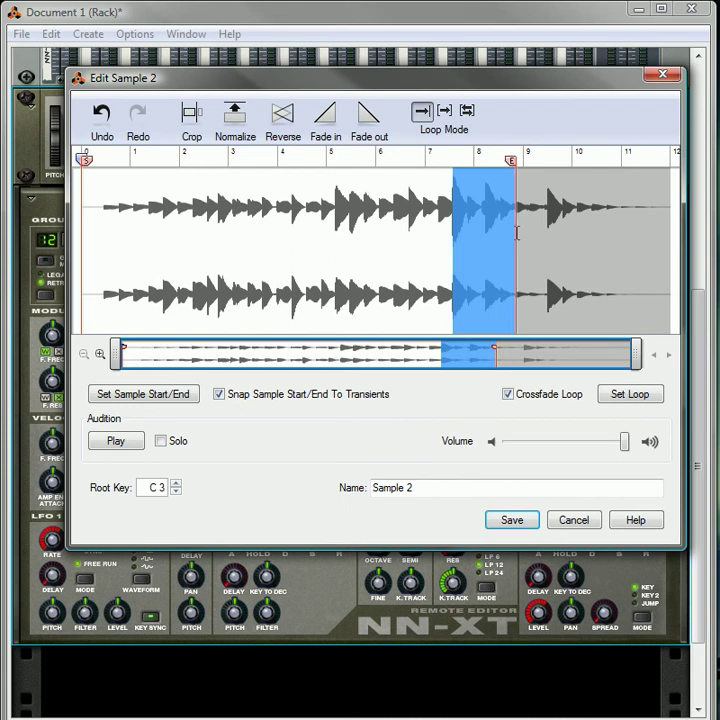
pyautogui.click(365, 122)
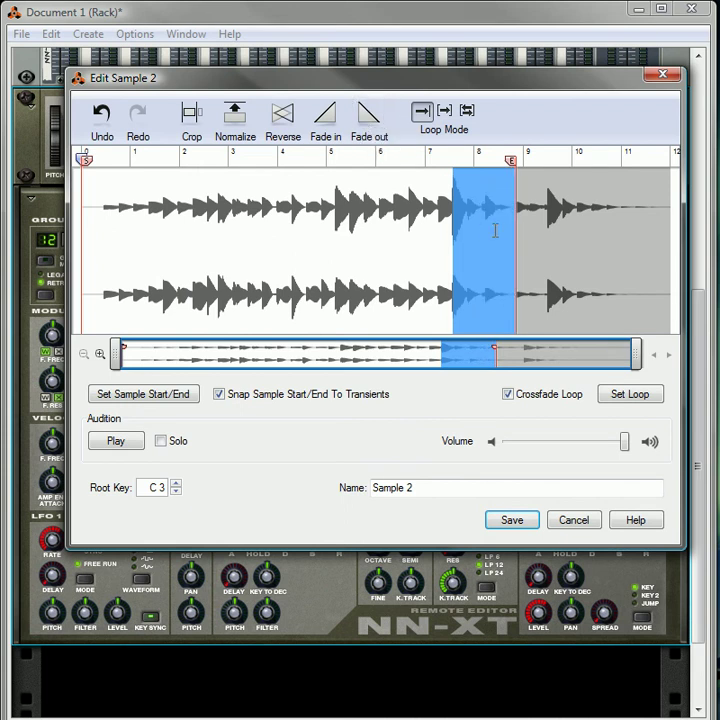
pyautogui.click(368, 113)
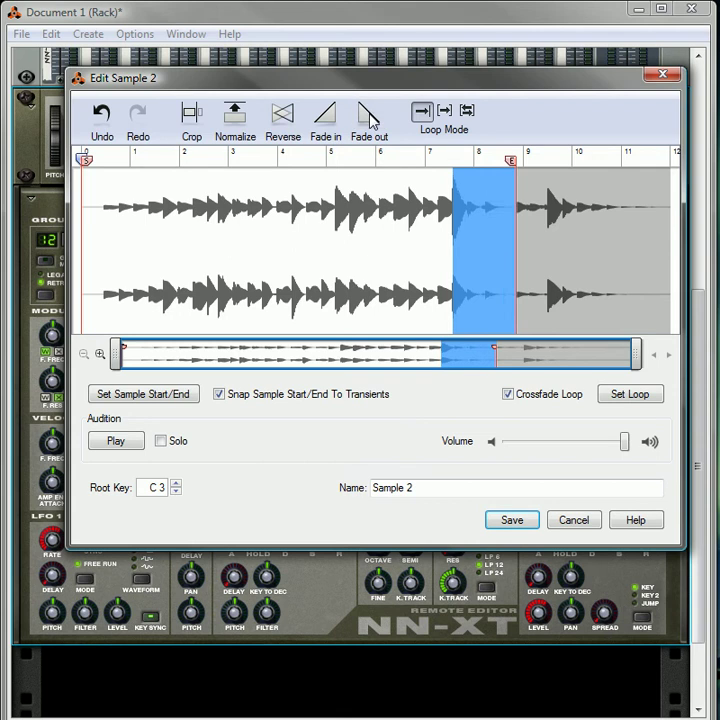
pyautogui.click(85, 229)
pyautogui.click(118, 441)
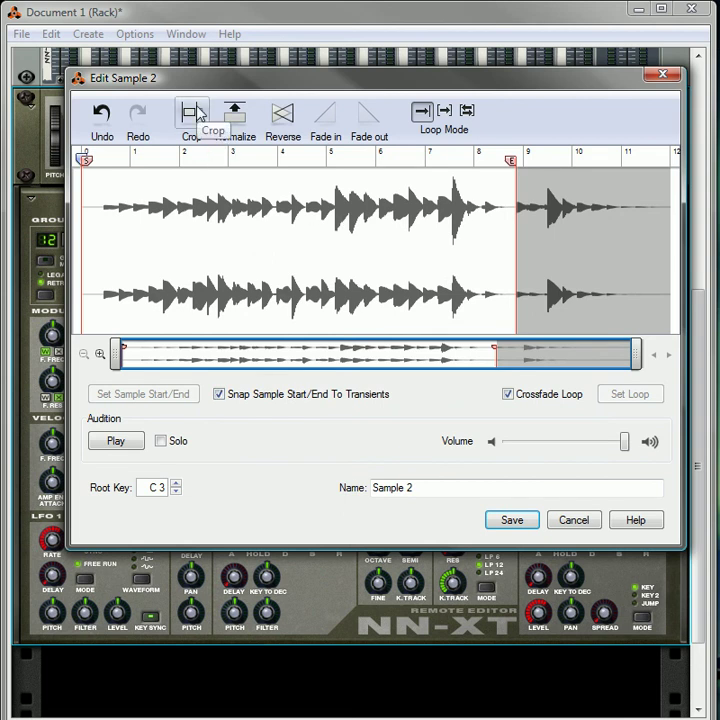
# - Move the start marker to just before the first sound and crop Sample 2 to about 7 seconds
pyautogui.moveTo(85, 163); pyautogui.dragTo(167, 166)
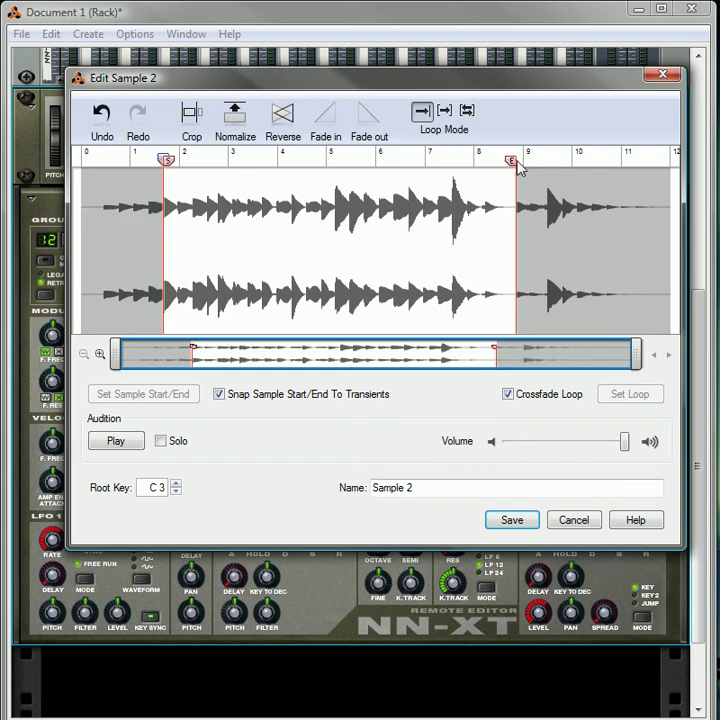
pyautogui.click(192, 118)
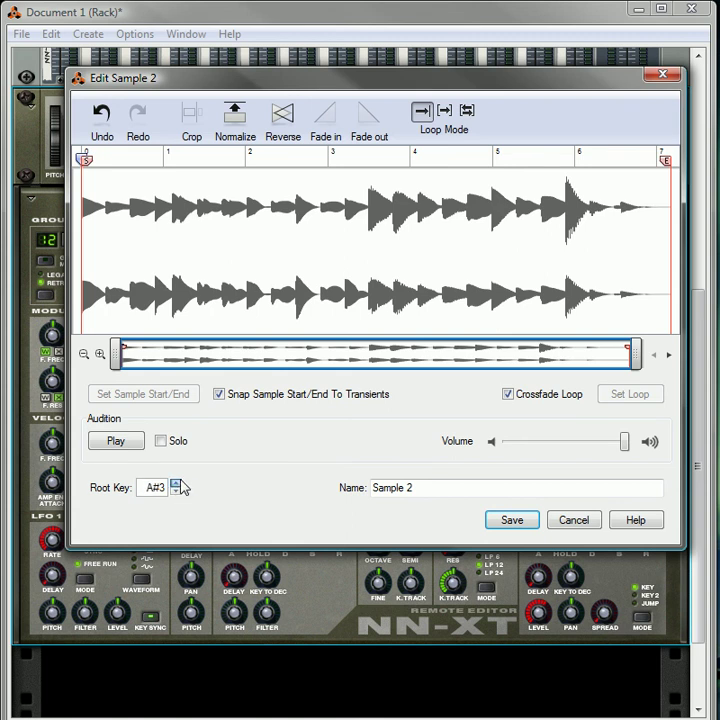
# - Audition the cropped sample, zoom in on its beginning and back out, then save the edits
pyautogui.click(120, 440)
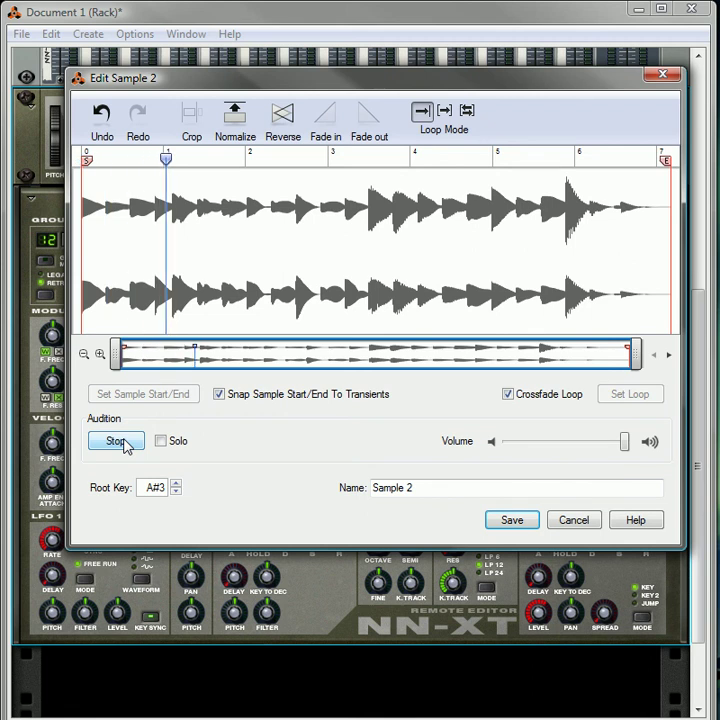
pyautogui.click(124, 443)
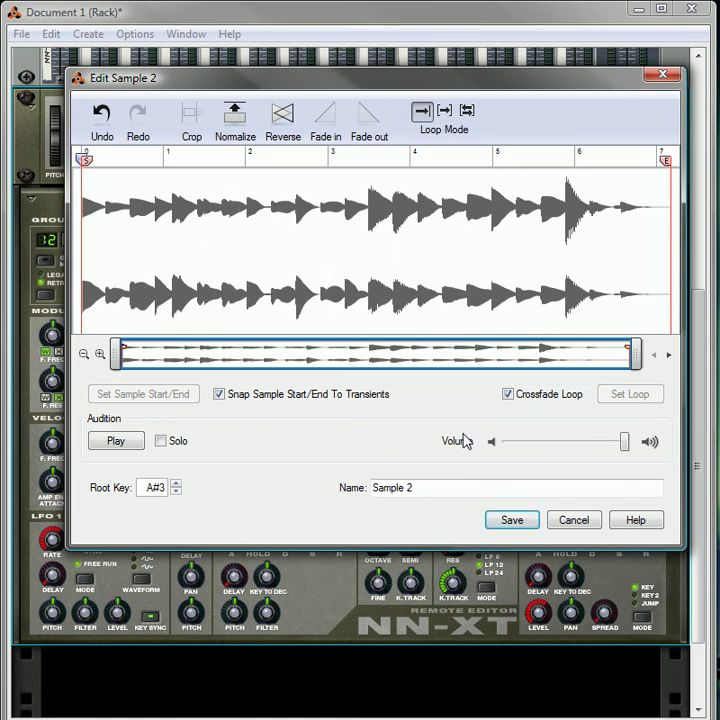
pyautogui.moveTo(636, 355); pyautogui.dragTo(237, 393)
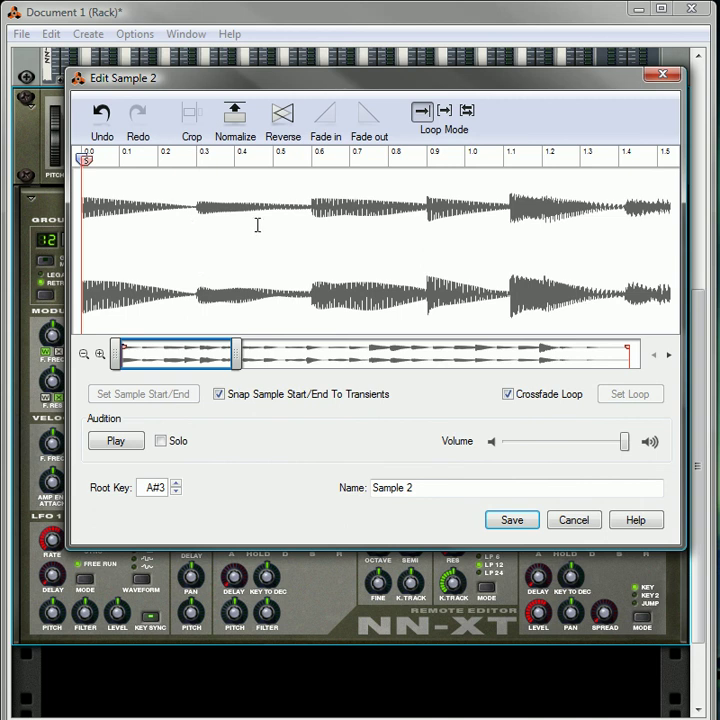
pyautogui.moveTo(236, 355); pyautogui.dragTo(631, 355)
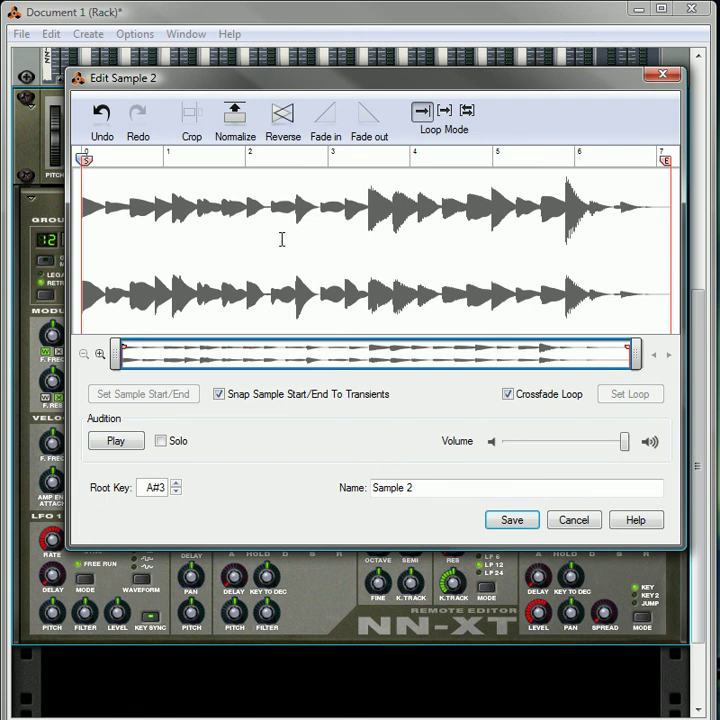
pyautogui.click(513, 521)
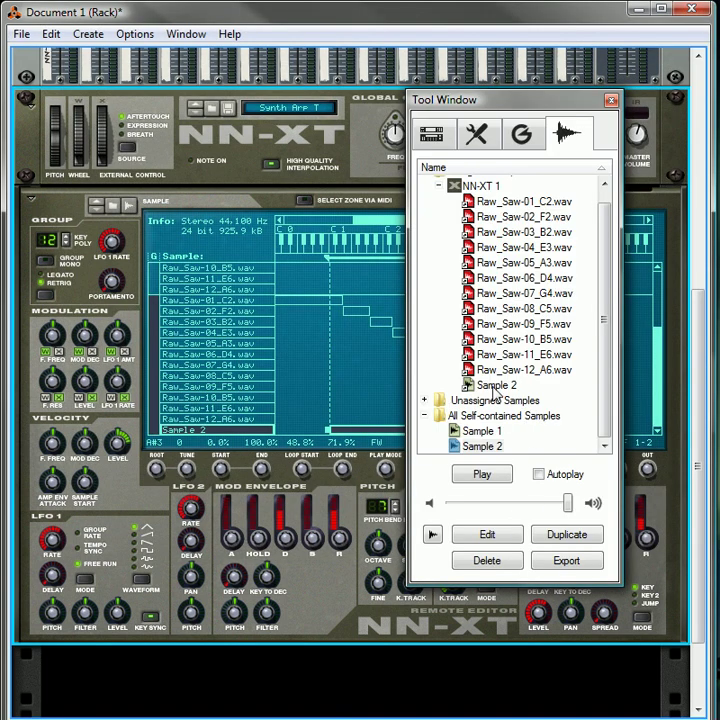
# - Audition the edited Sample 2 from the Tool Window's song sample list
pyautogui.click(485, 475)
# - Close the Tool Window and add a Kong Drum Designer with an NN-Nano Sampler on Drum 1
pyautogui.click(609, 101)
pyautogui.scroll(-3, 330, 354)
pyautogui.rightClick(242, 637)
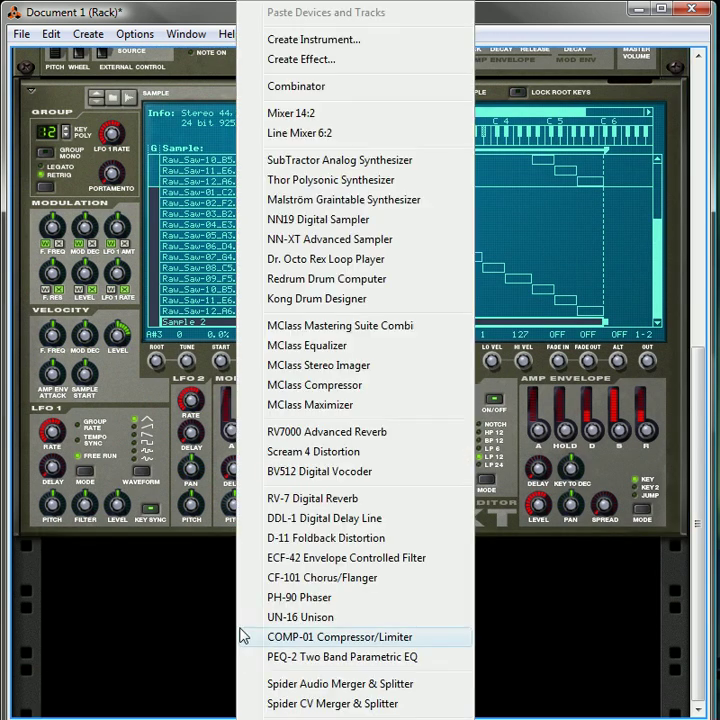
pyautogui.click(327, 301)
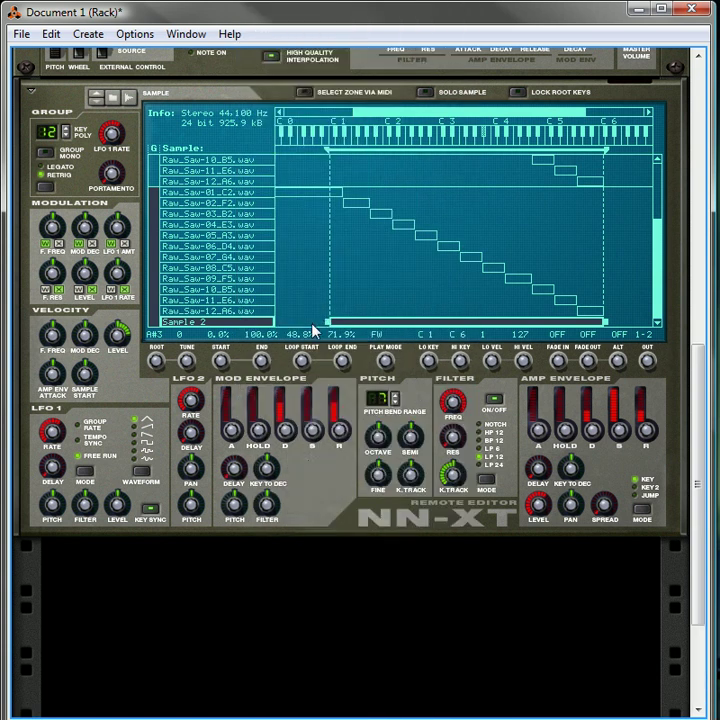
pyautogui.click(62, 527)
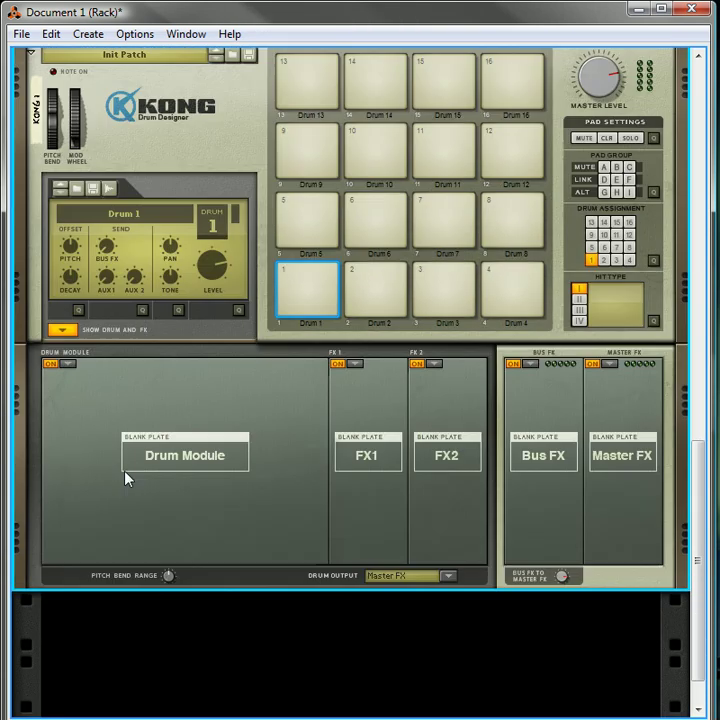
pyautogui.click(66, 311)
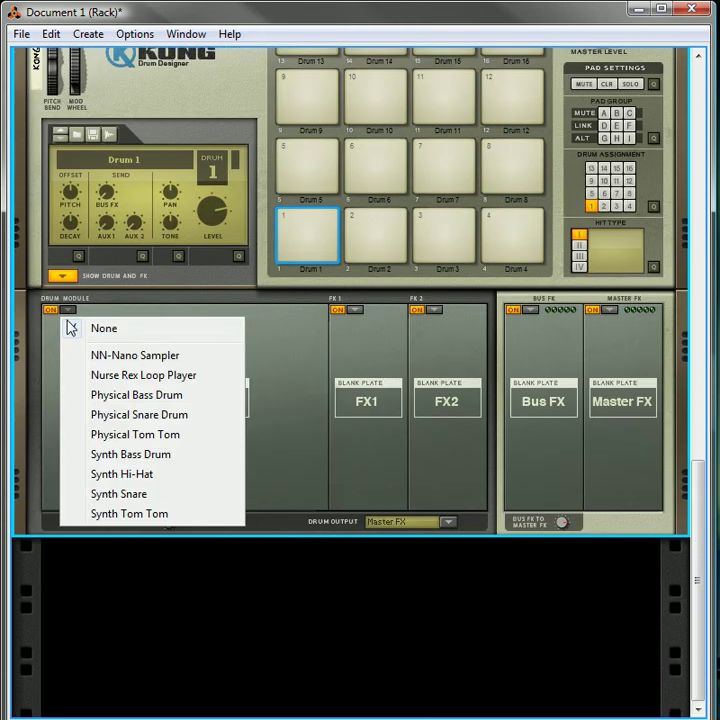
pyautogui.click(113, 356)
# - Open the Sample Browser for NN-Nano hit row 1
pyautogui.doubleClick(162, 362)
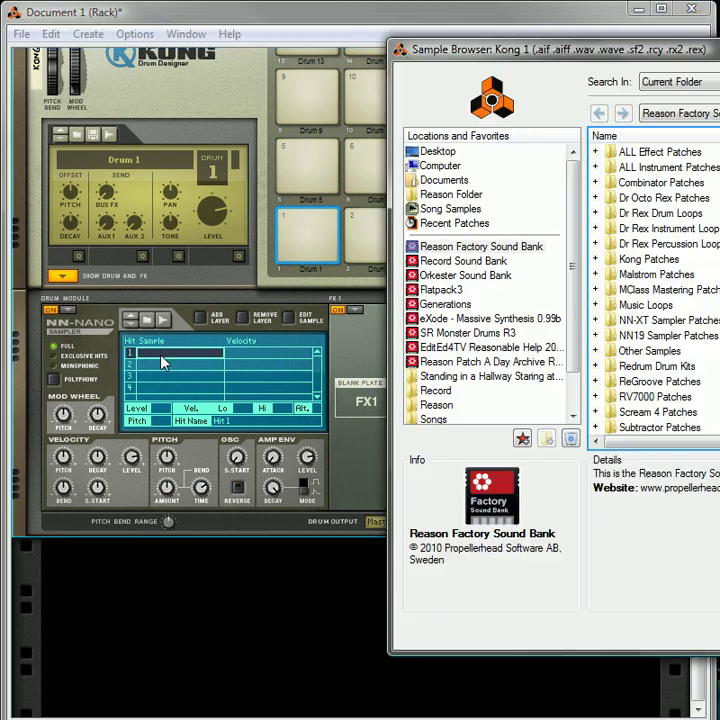
pyautogui.press('Escape')
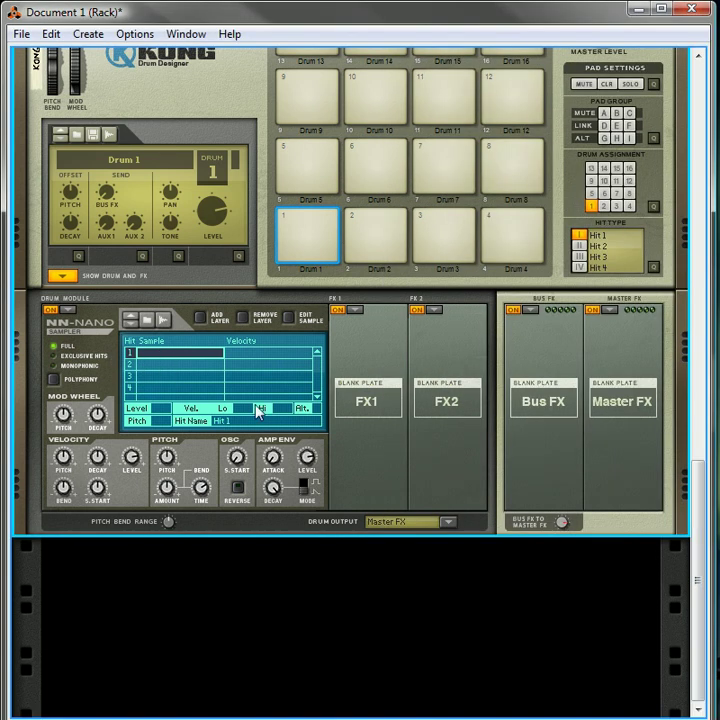
pyautogui.rightClick(168, 362)
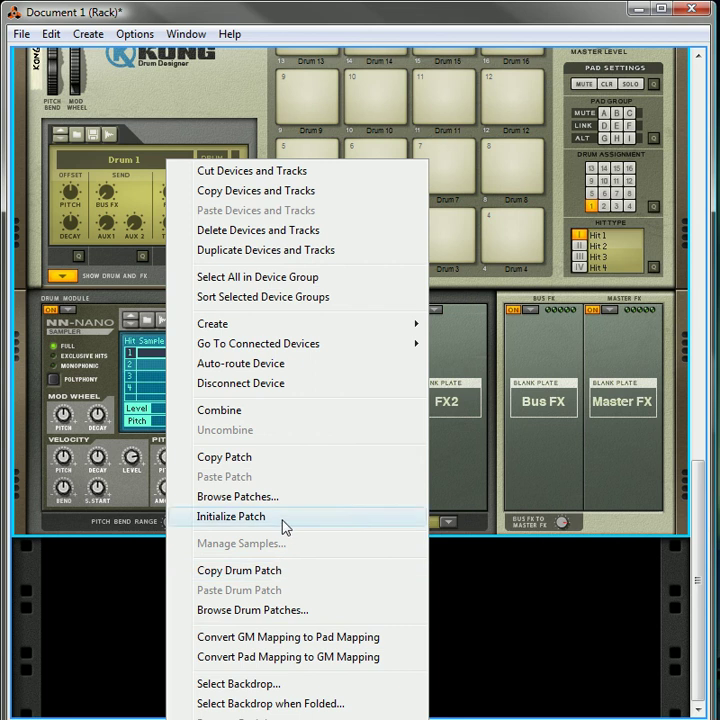
pyautogui.click(151, 360)
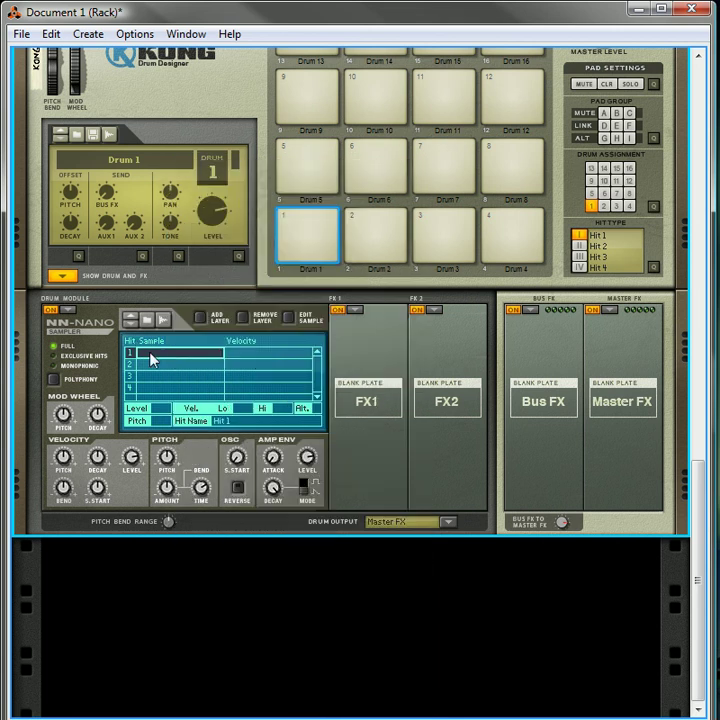
pyautogui.rightClick(151, 360)
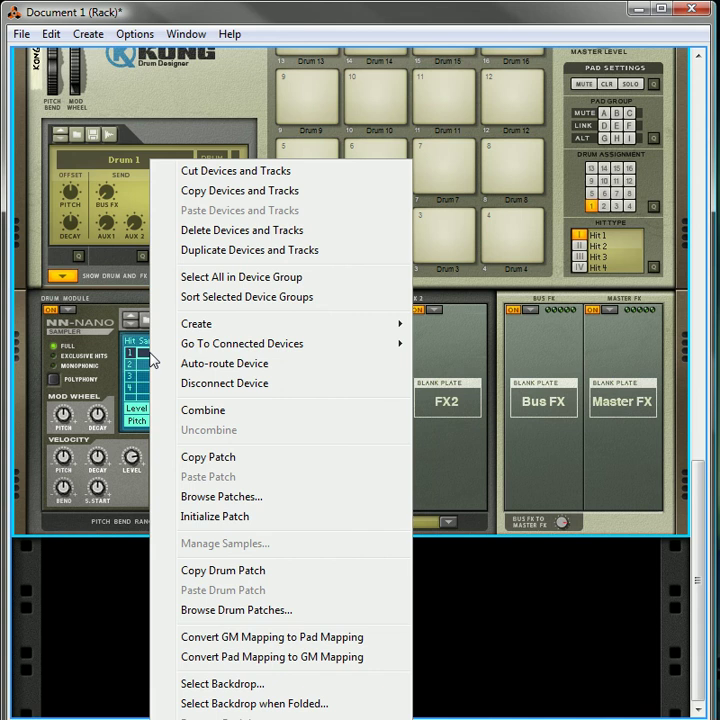
pyautogui.click(147, 357)
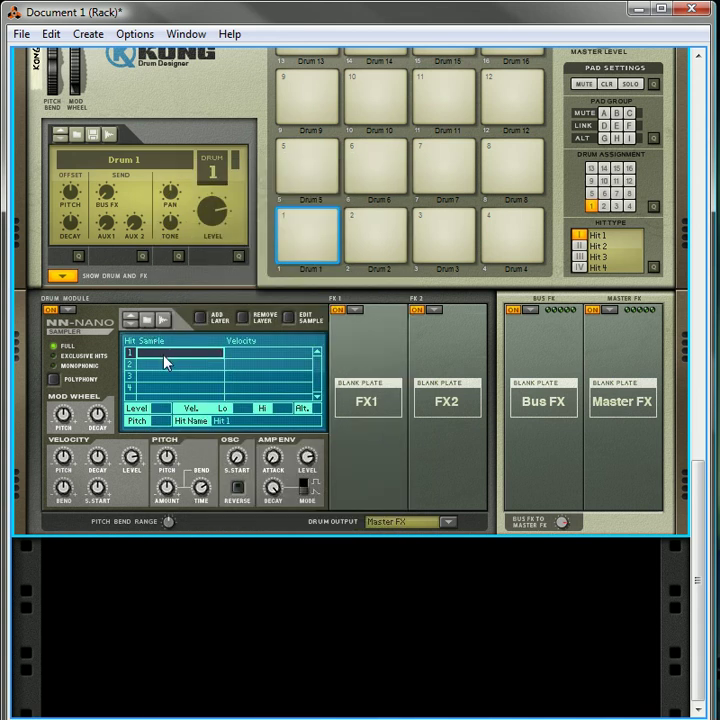
pyautogui.doubleClick(170, 356)
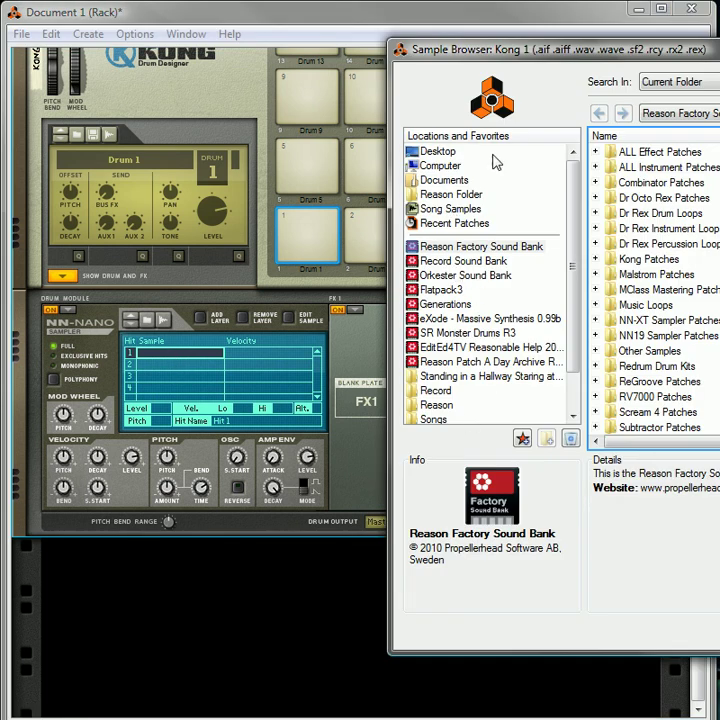
# - Load Sample 2 from the song's All Self-contained Samples into NN-Nano hit 1
pyautogui.moveTo(570, 53); pyautogui.dragTo(248, 78)
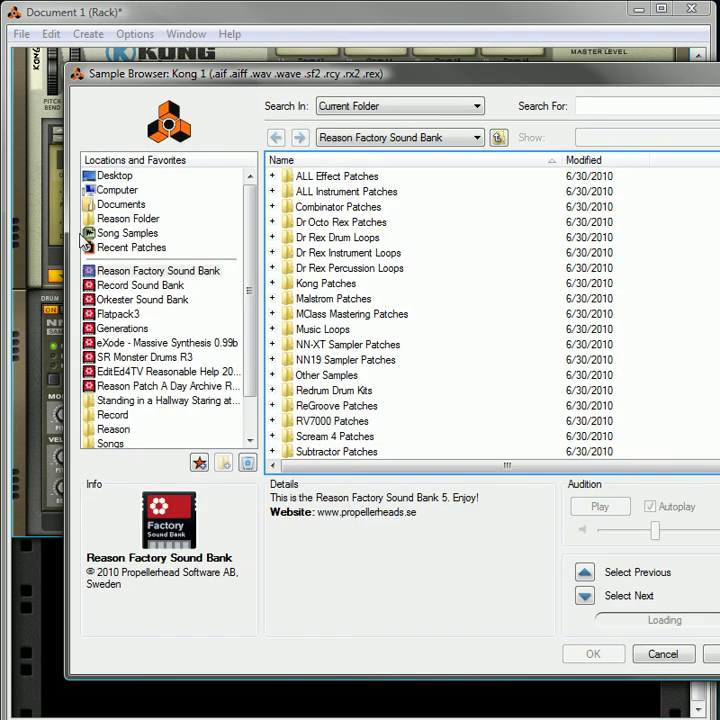
pyautogui.click(122, 233)
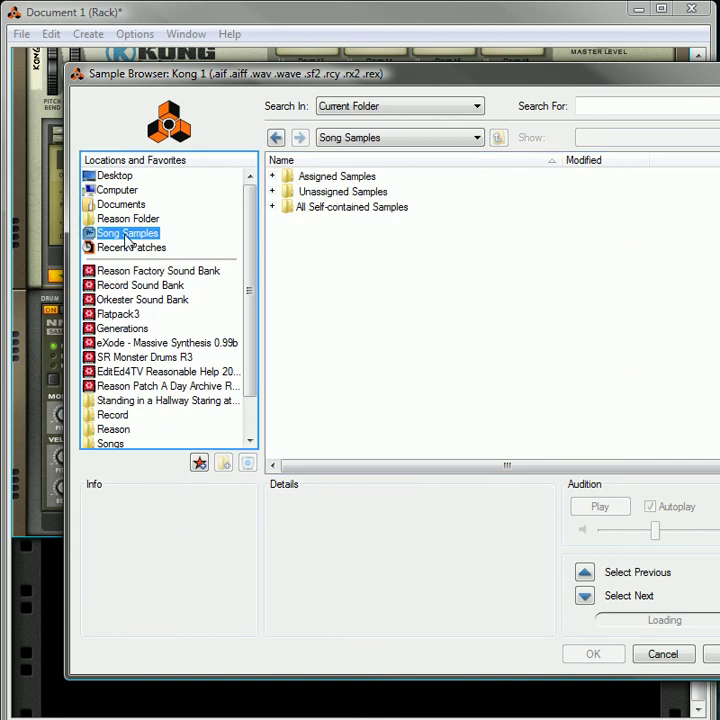
pyautogui.click(274, 208)
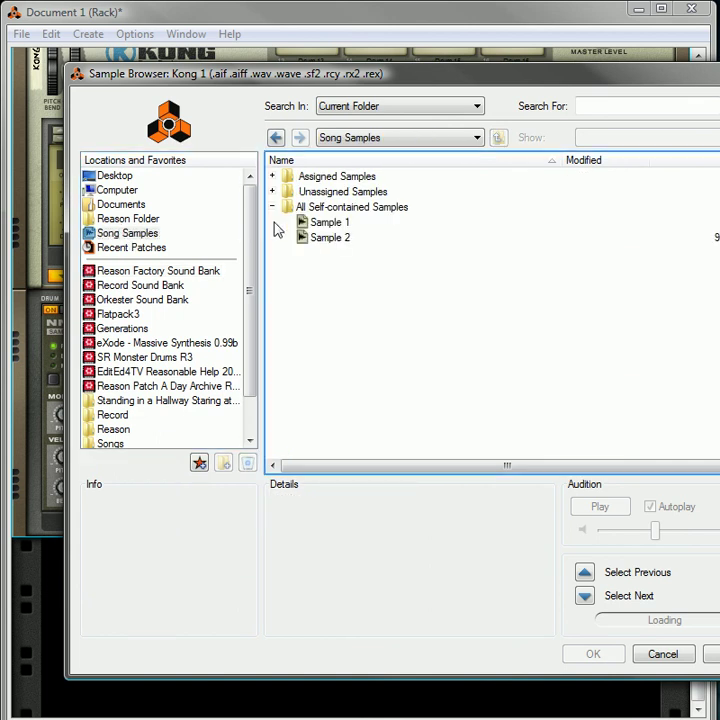
pyautogui.click(337, 240)
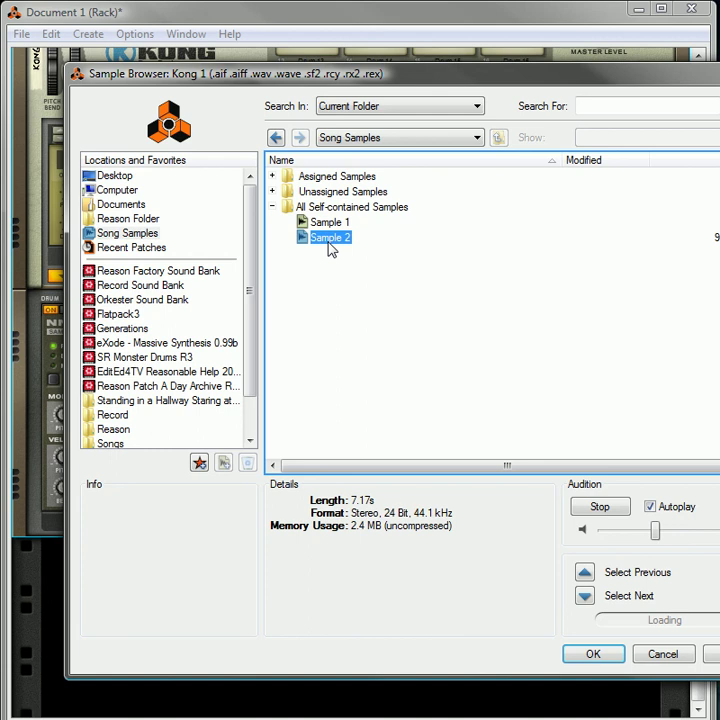
pyautogui.click(612, 659)
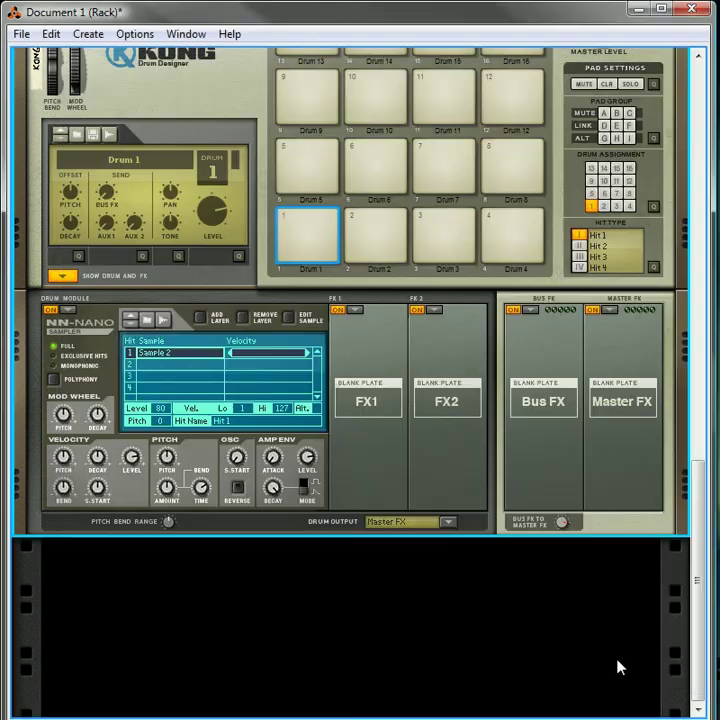
pyautogui.click(311, 230)
pyautogui.click(317, 227)
pyautogui.scroll(3, 368, 338)
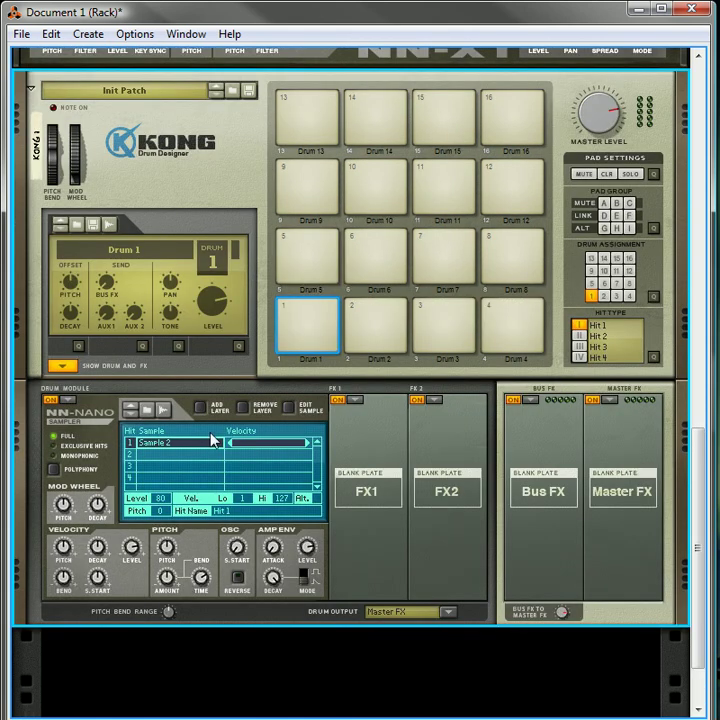
pyautogui.scroll(2, 312, 333)
pyautogui.scroll(-2, 230, 395)
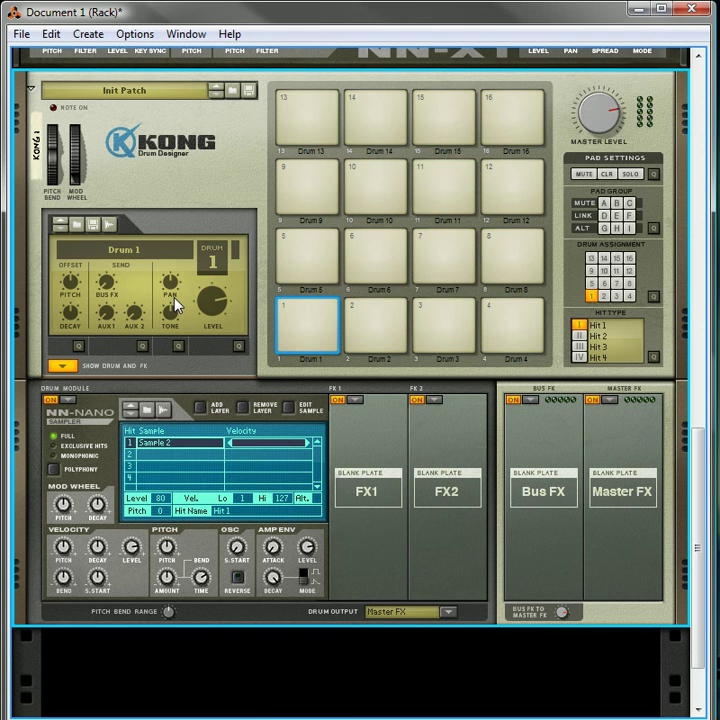